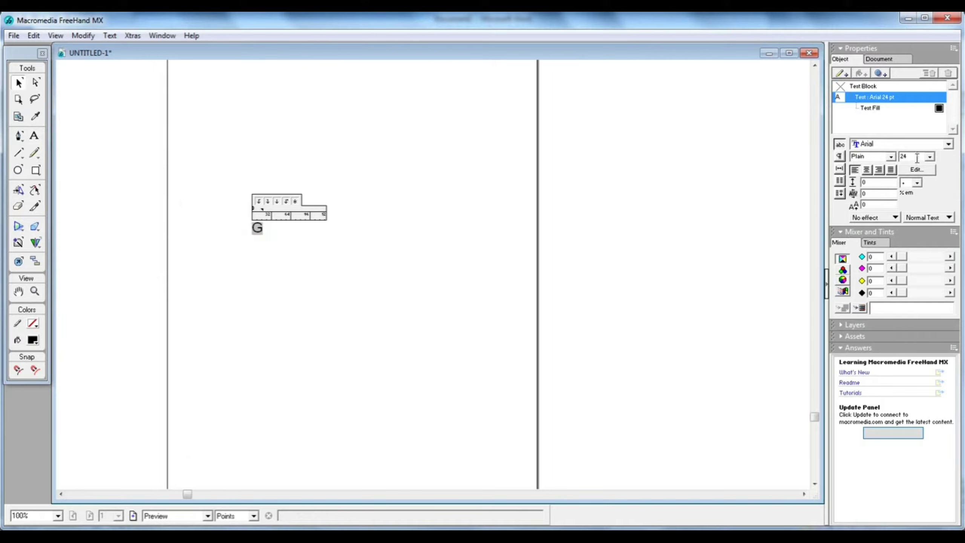
Set the letter G's font size to 400 pt and move it up and to the left on the page.
double_click(913, 157)
text(4)
key(Return)
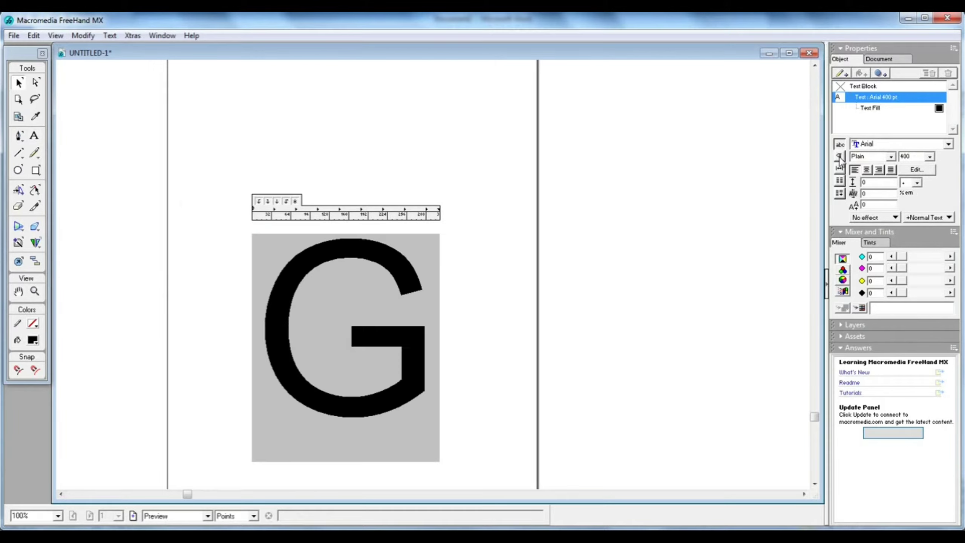
click(613, 249)
drag(418, 379, 388, 318)
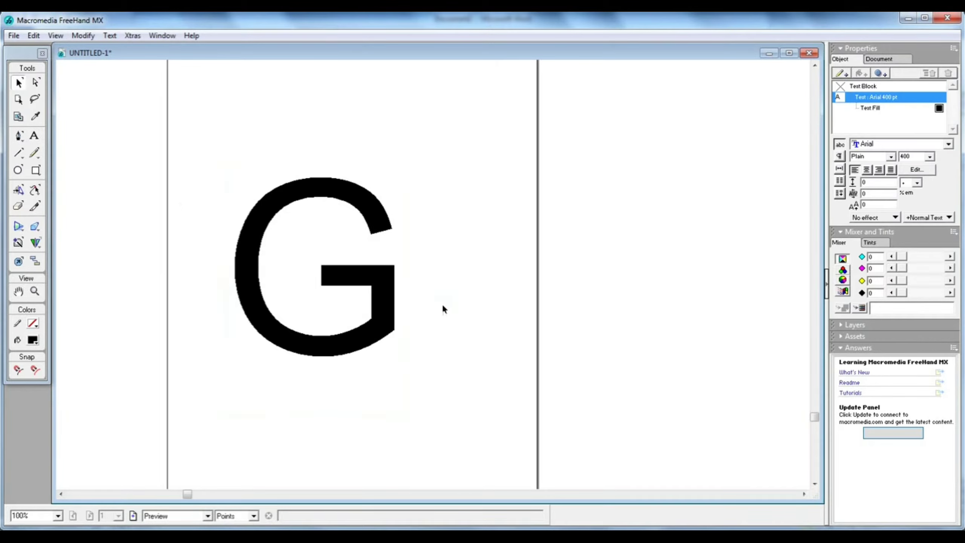
Change the font of the letter G to Bauhaus Md BT.
click(397, 317)
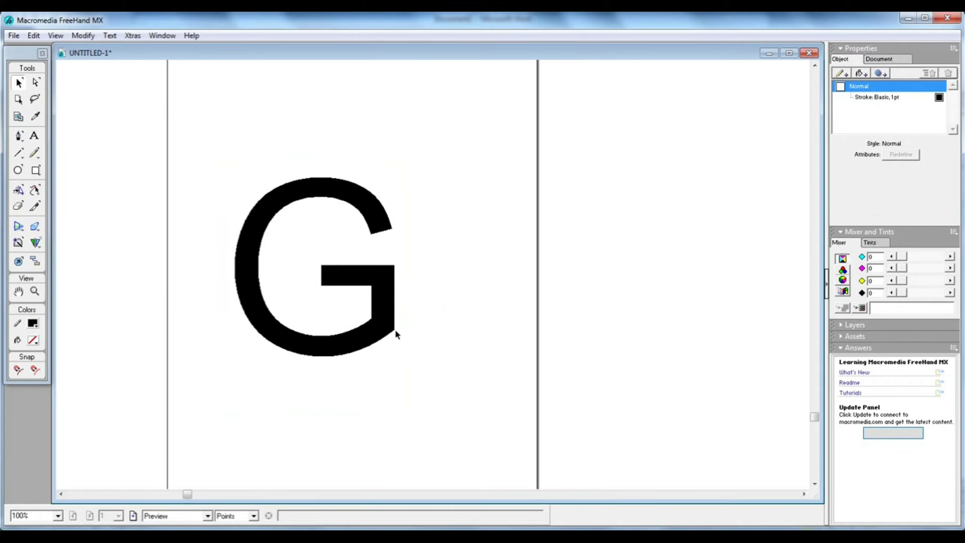
double_click(394, 321)
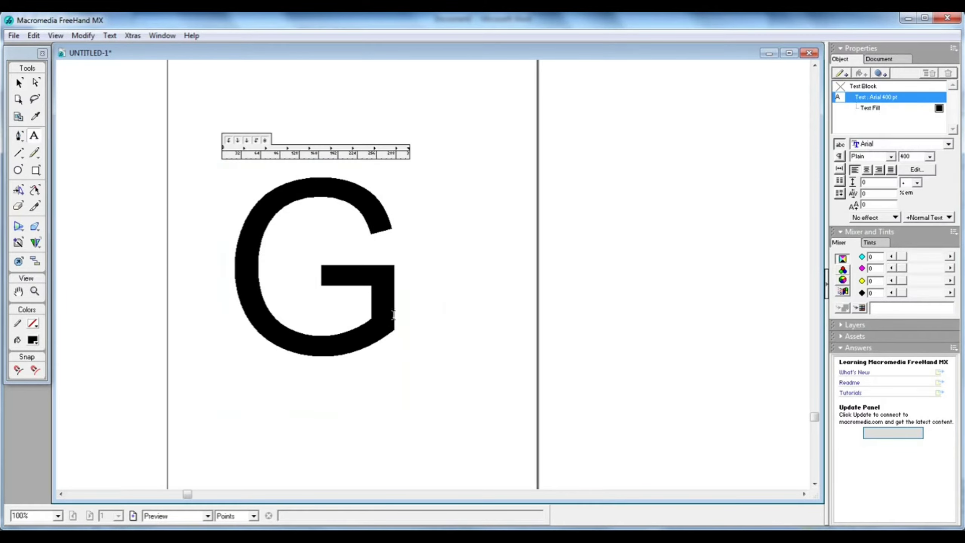
key(ctrl+a)
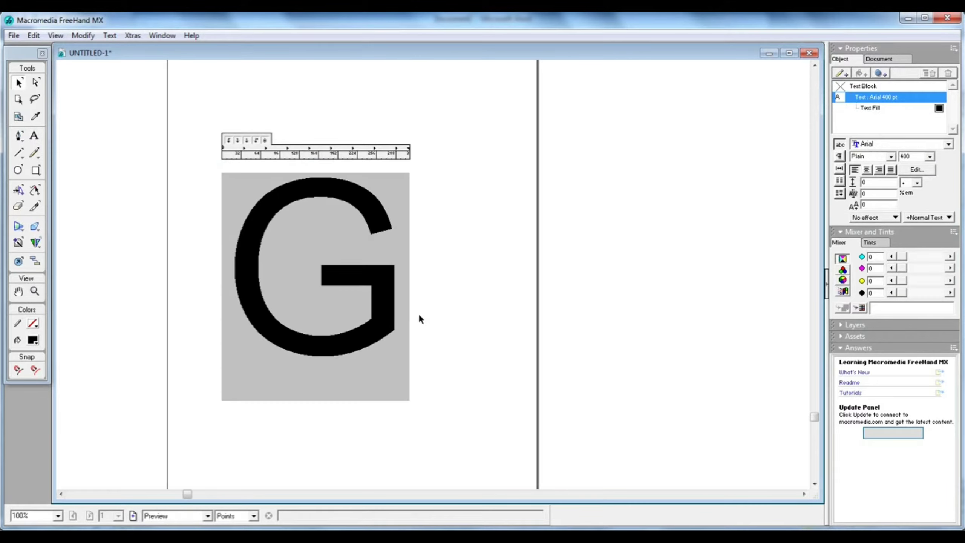
click(915, 146)
key(Down)
key(Down)
key(Down)
key(Down)
key(Down)
key(Down)
key(Down)
key(Down)
key(Down)
key(Down)
key(Down)
key(Down)
key(Down)
key(Down)
key(Down)
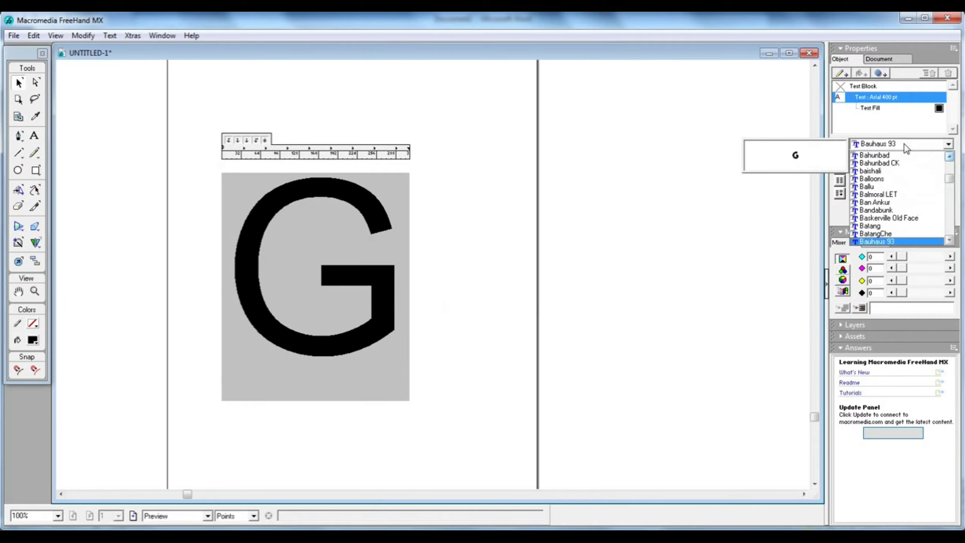
key(Down)
key(Down)
key(Return)
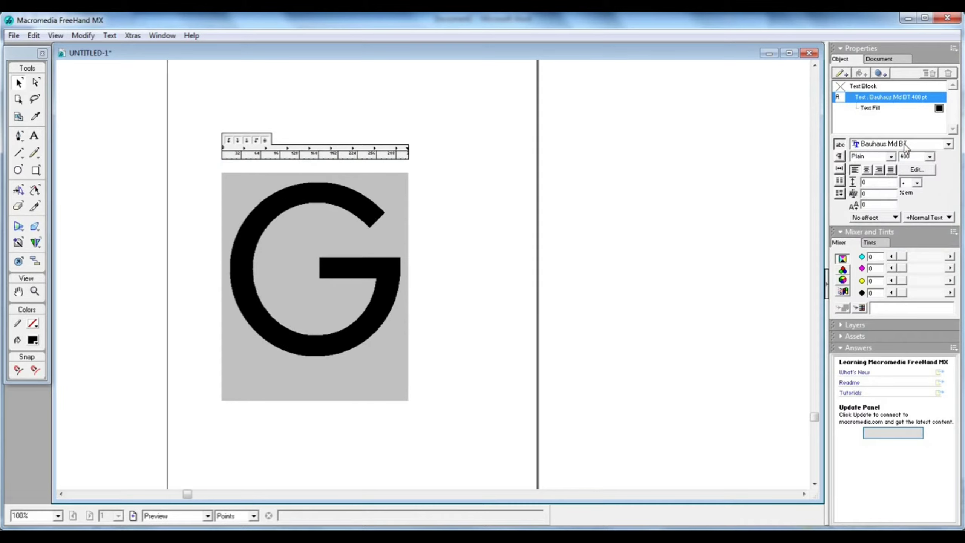
click(461, 318)
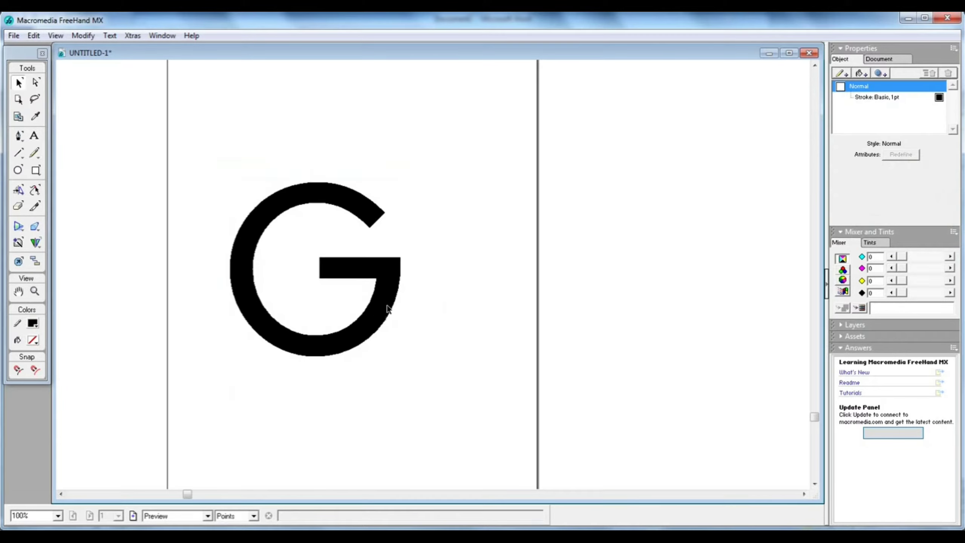
Convert the G text to editable paths and shift the letter slightly to the right on the page.
click(383, 291)
click(369, 300)
click(370, 299)
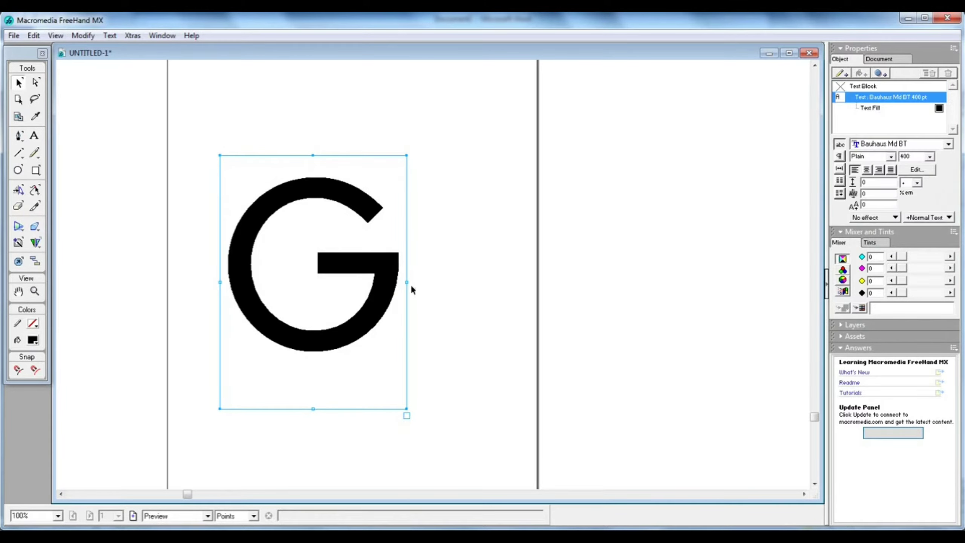
click(491, 314)
click(391, 275)
click(110, 35)
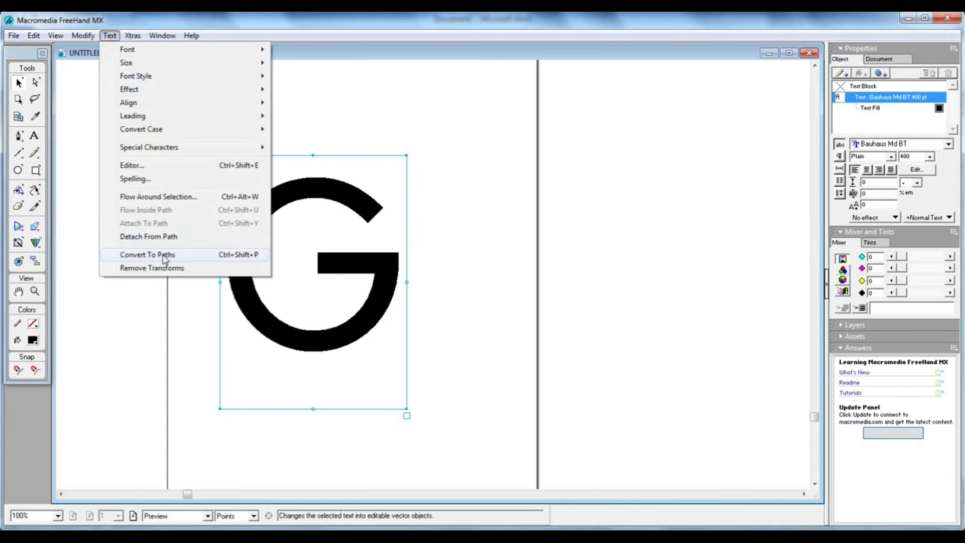
click(238, 259)
click(448, 377)
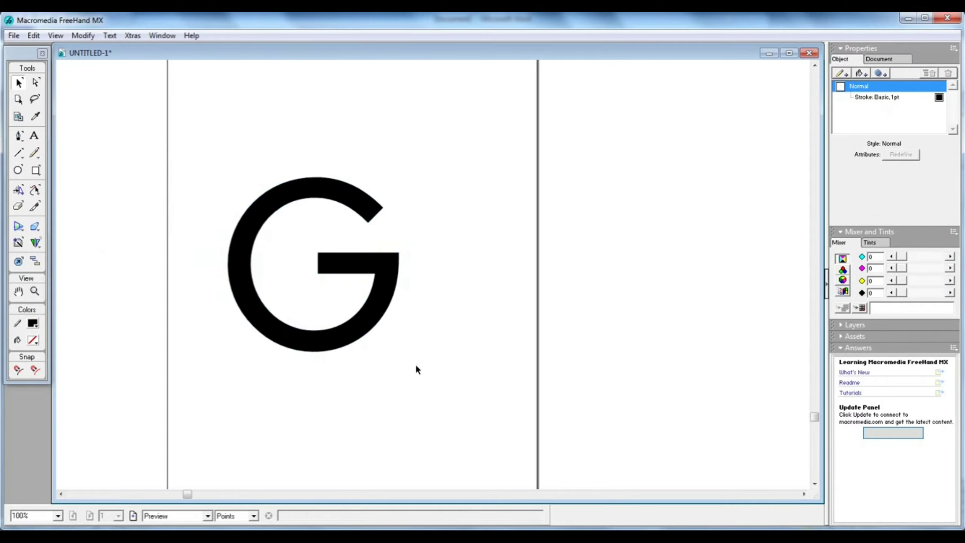
drag(388, 302, 403, 285)
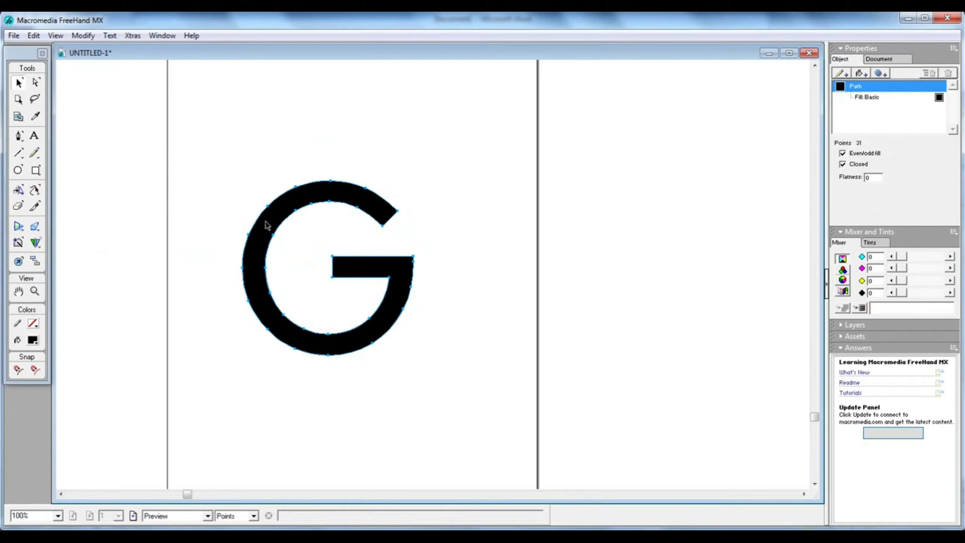
click(449, 270)
Draw a straight diagonal line across the G from beyond its upper tip to outside its lower-left curve.
click(456, 272)
ctrl+click(387, 280)
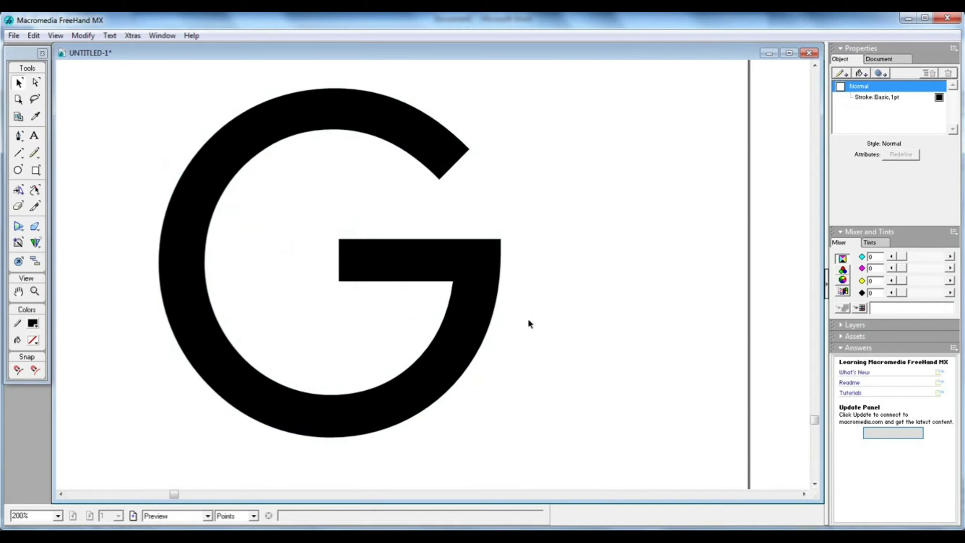
click(19, 153)
drag(488, 132, 158, 363)
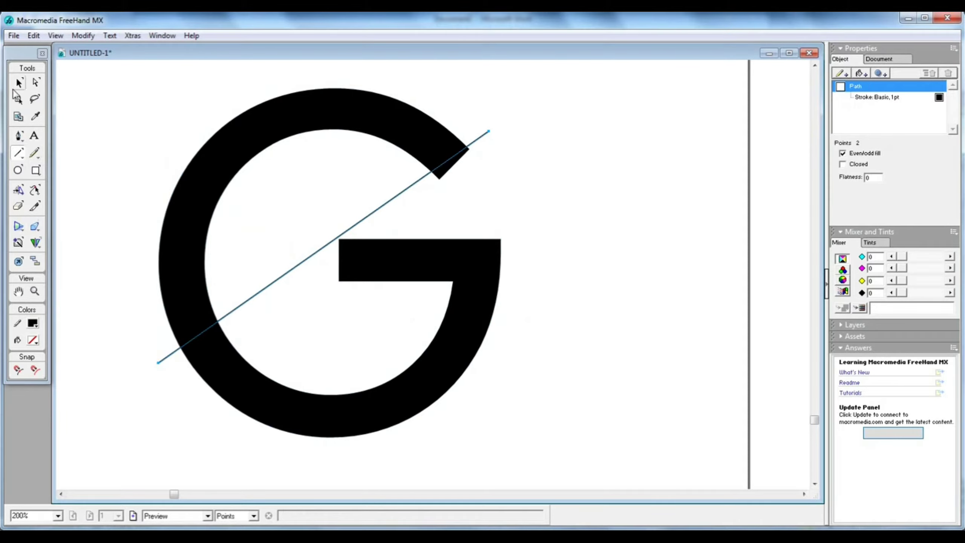
click(19, 82)
click(138, 121)
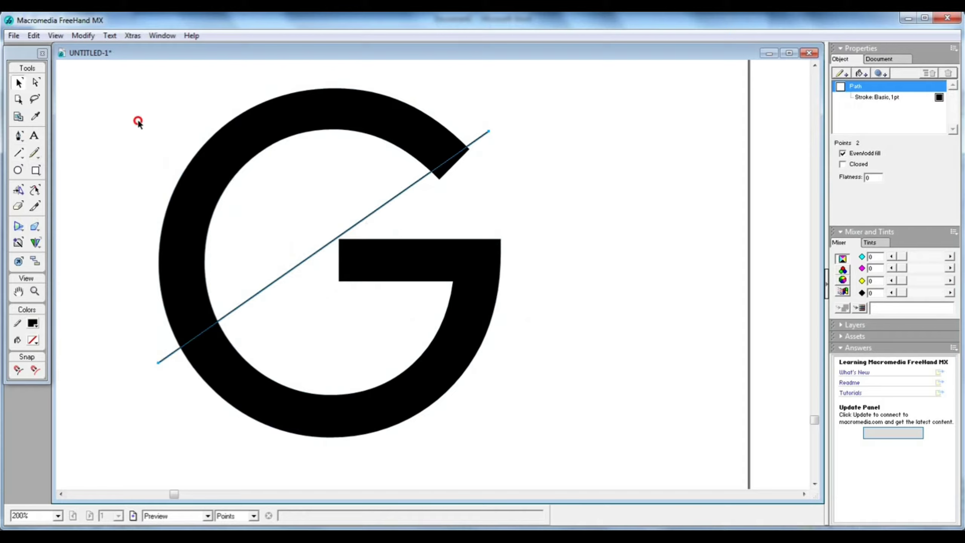
Mirror a copy of the diagonal line and shift it so the two lines cross just left of the G's bar.
mouse_move(311, 259)
mouse_down()
mouse_move(283, 228)
mouse_move(311, 259)
mouse_up()
click(19, 190)
drag(326, 279, 326, 304)
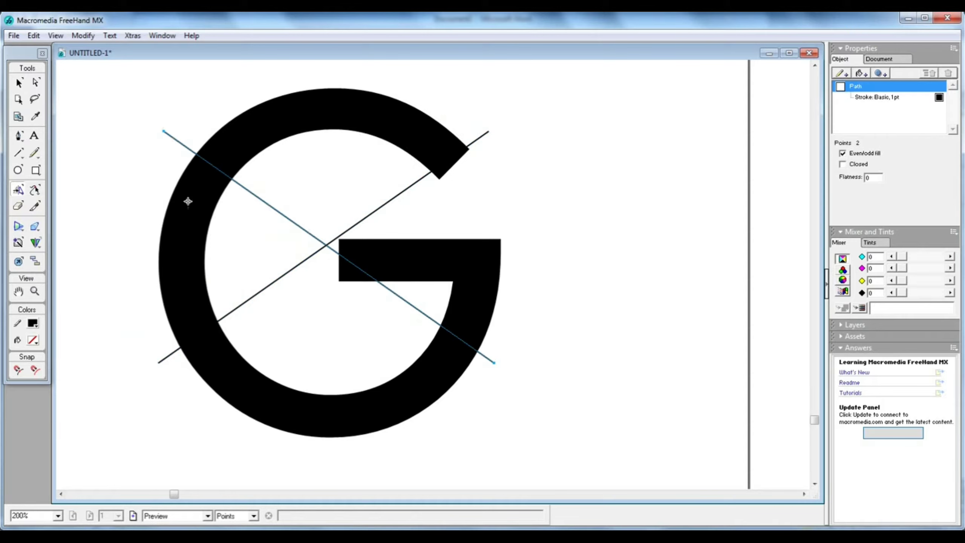
key(v)
drag(310, 238, 298, 257)
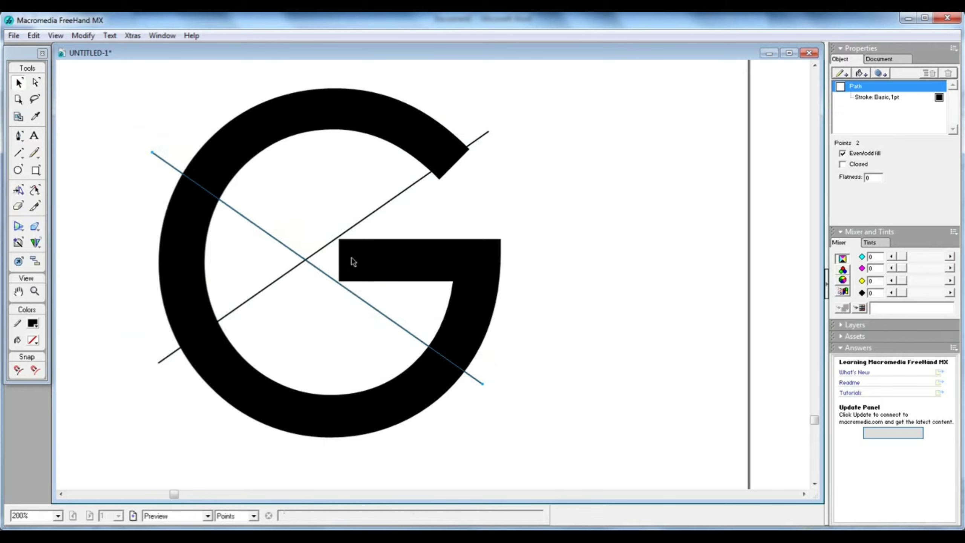
click(596, 365)
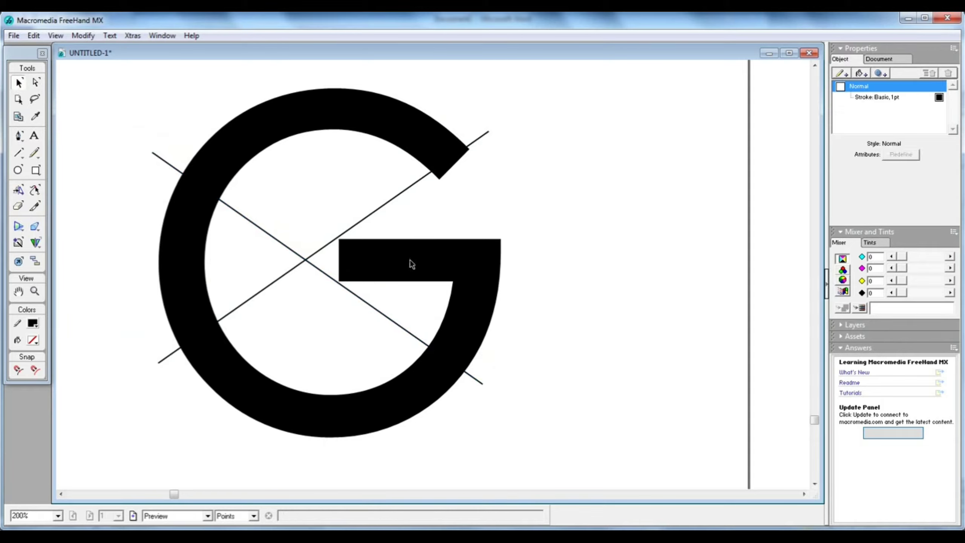
Divide the G along both diagonal lines using the Divide operation.
drag(534, 112, 264, 366)
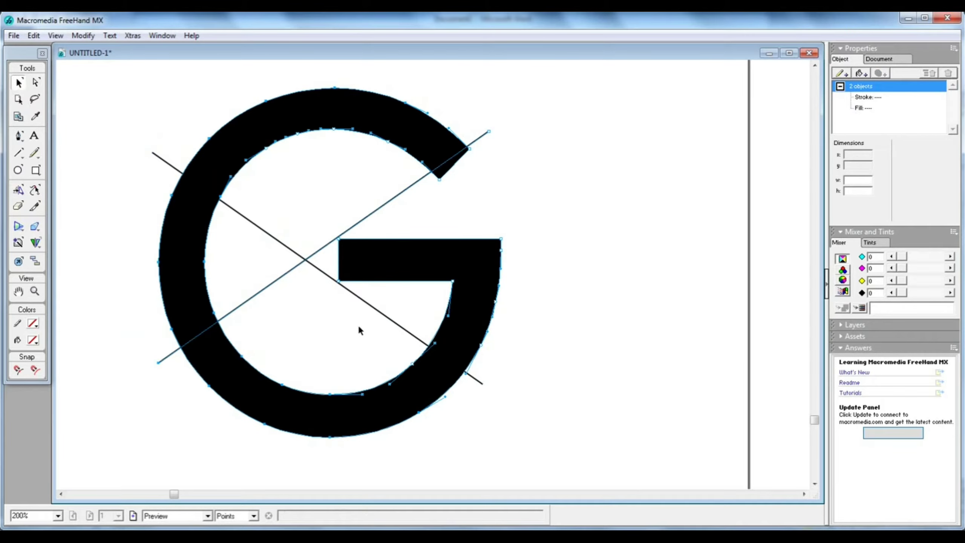
click(573, 279)
click(420, 259)
shift+click(395, 198)
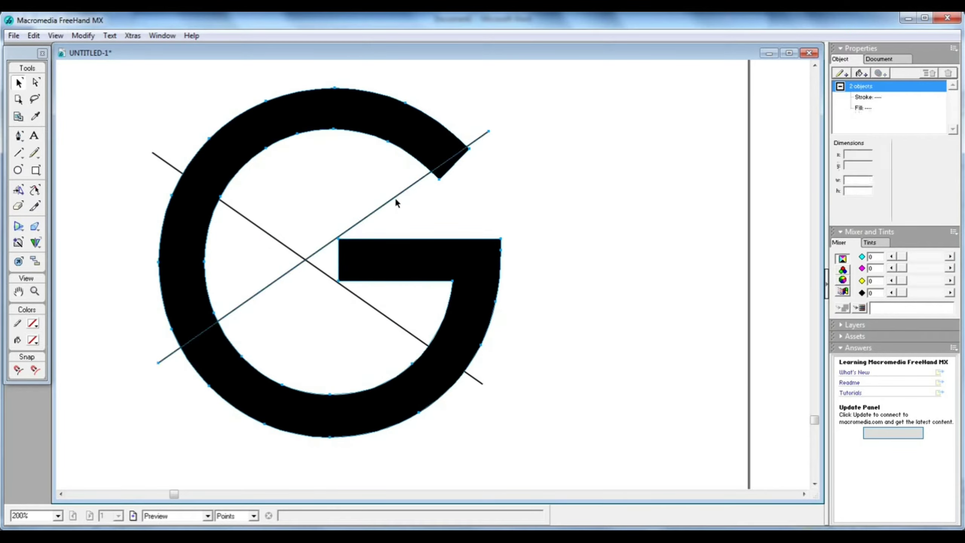
shift+click(367, 301)
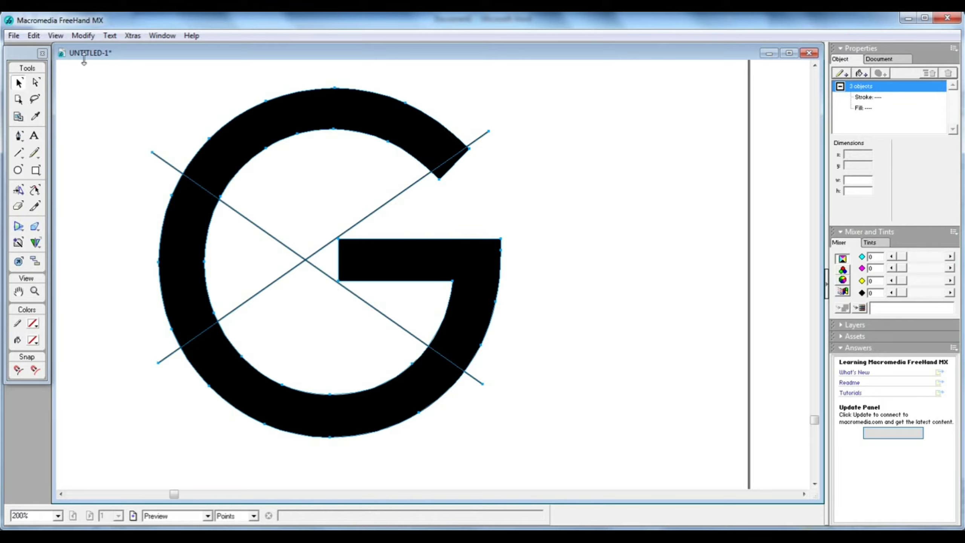
click(83, 36)
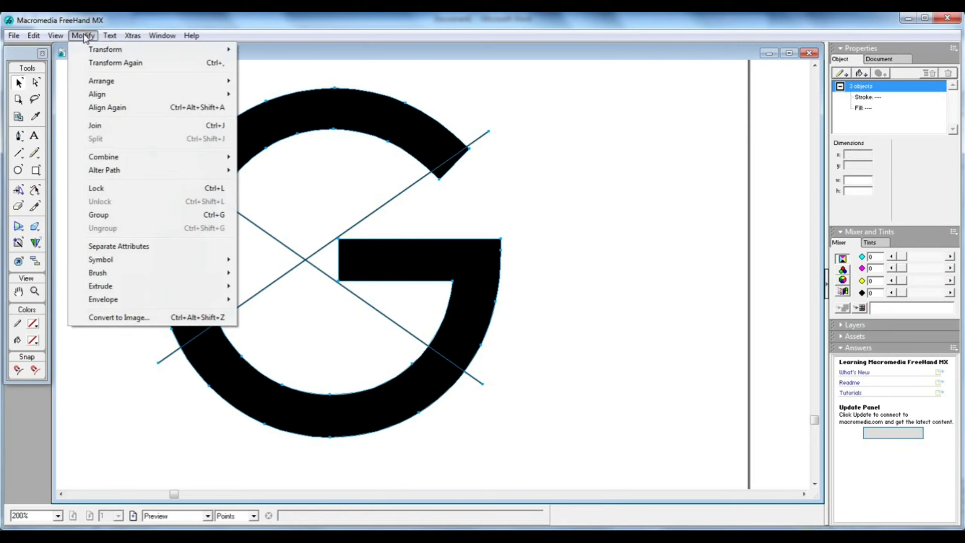
mouse_move(135, 159)
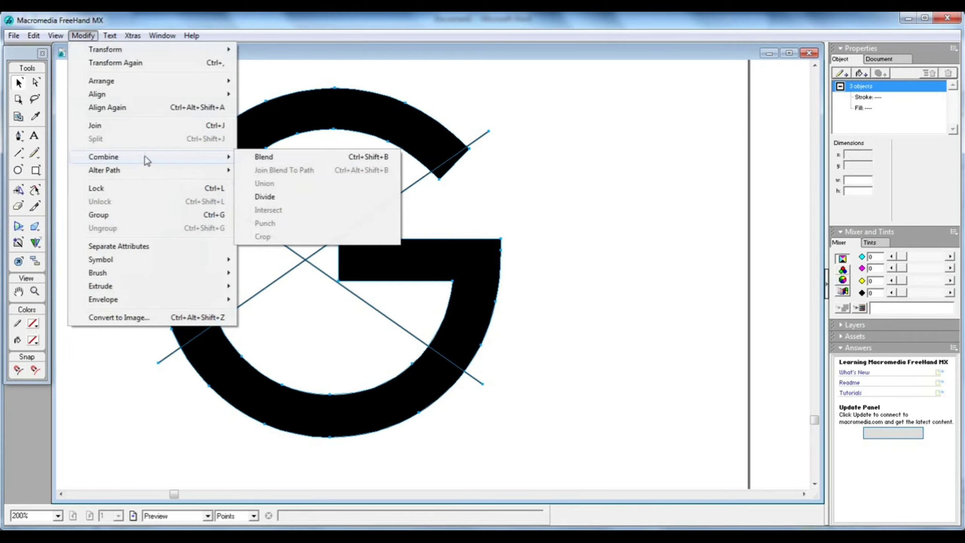
click(283, 196)
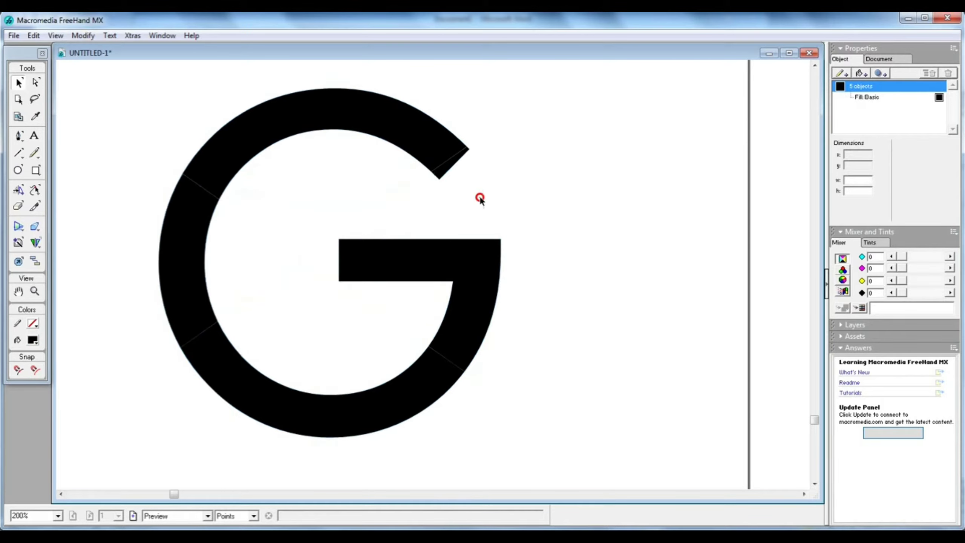
Try moving the divided G segments apart to check the cuts.
drag(448, 160, 455, 119)
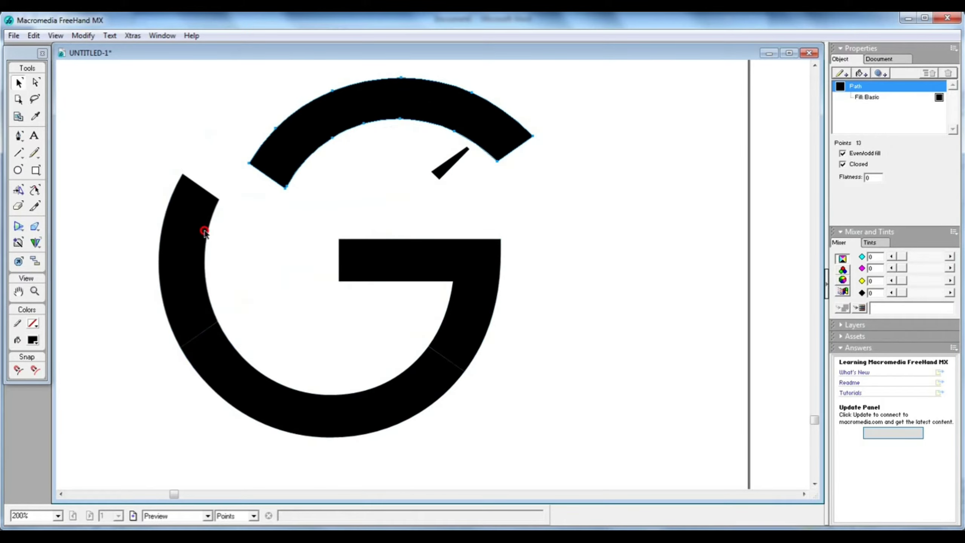
drag(204, 226, 218, 200)
drag(504, 146, 500, 178)
Delete the small sliver cut off at the end of the G's upper arc.
click(540, 205)
key(Delete)
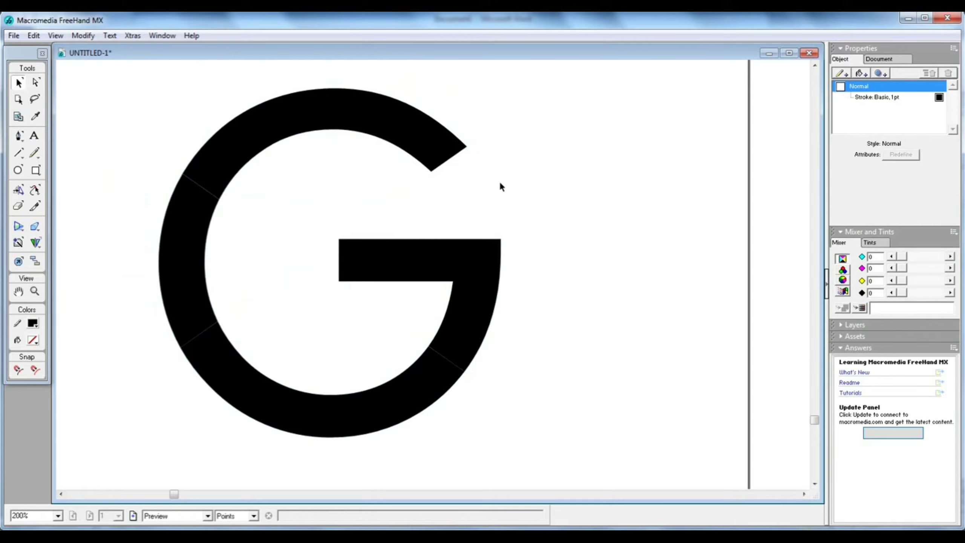
Fill the segment with the G's horizontal bar and lower-right curve with blue.
click(446, 279)
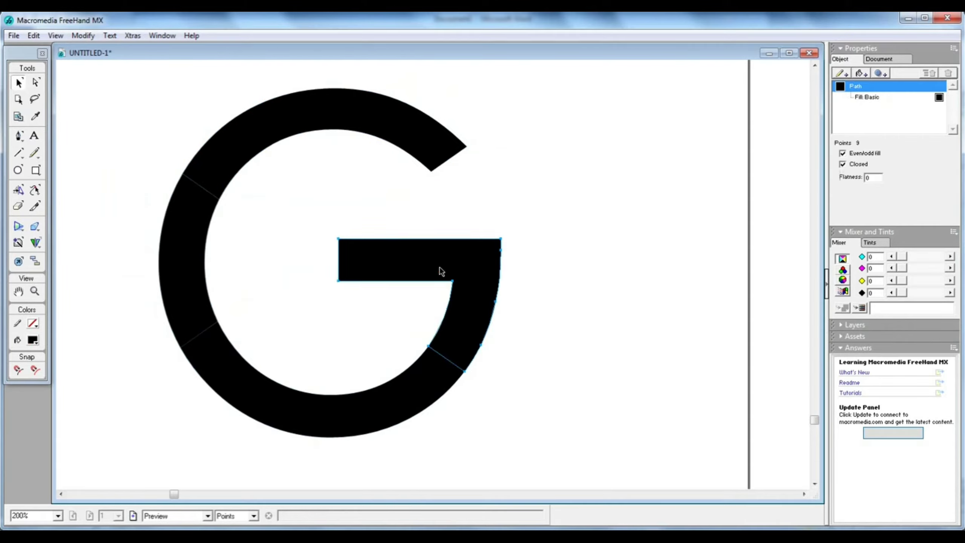
click(33, 341)
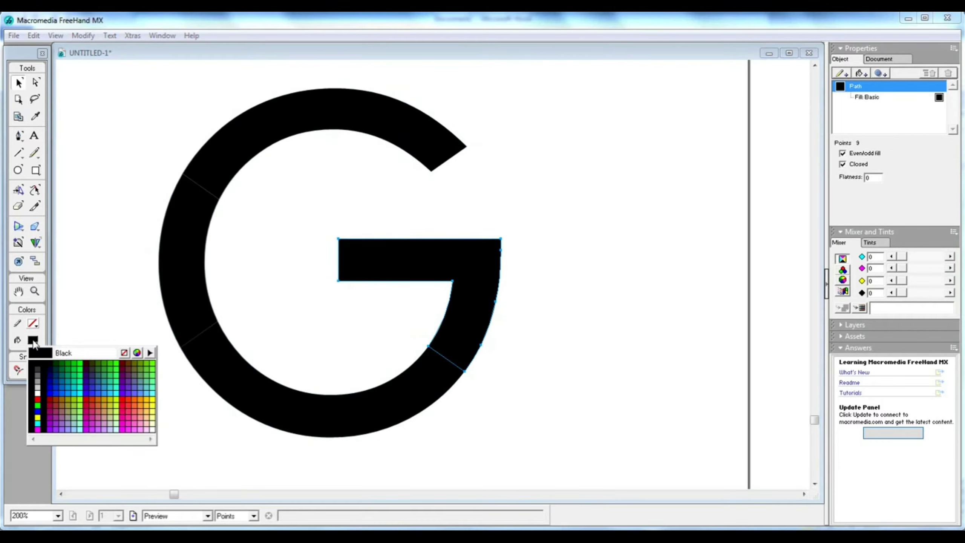
click(63, 391)
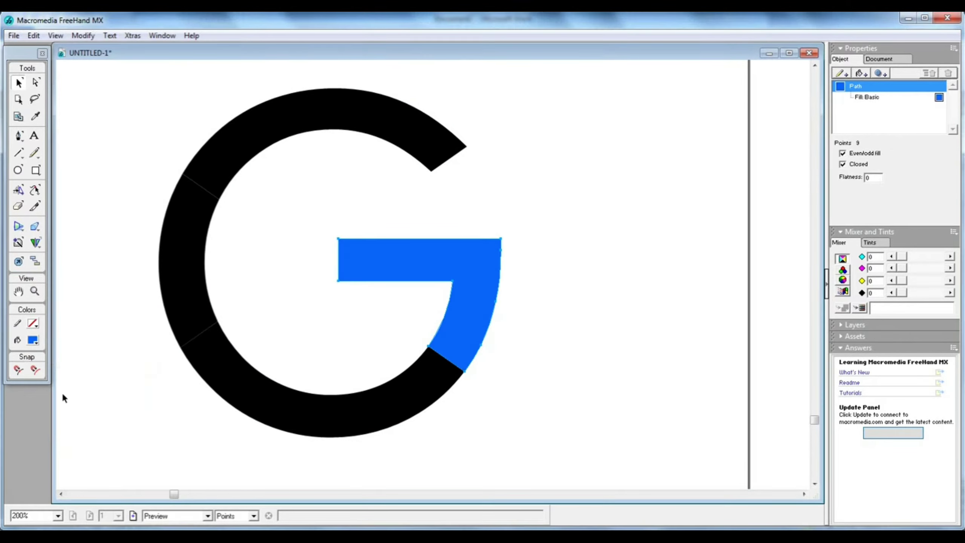
click(501, 375)
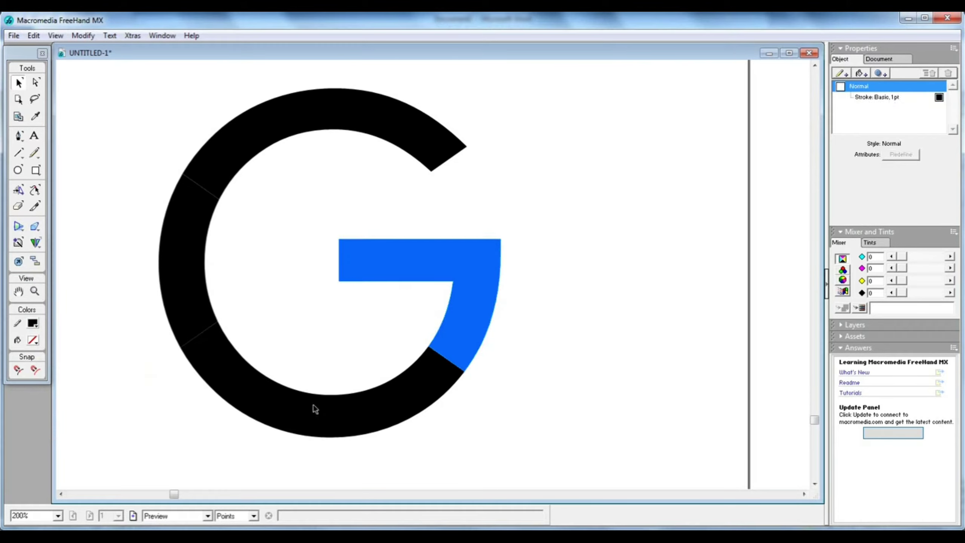
Fill the bottom arc segment of the G with green.
click(311, 397)
click(33, 340)
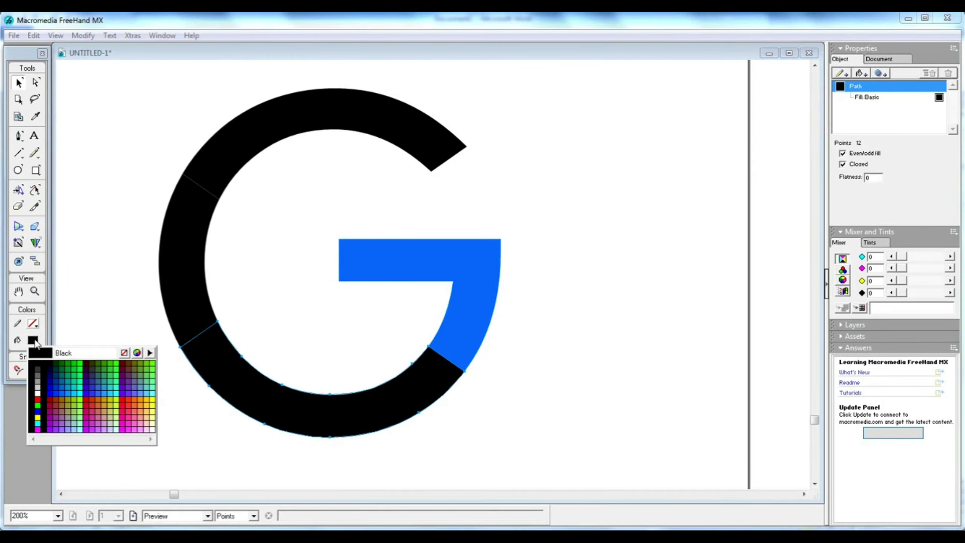
click(69, 372)
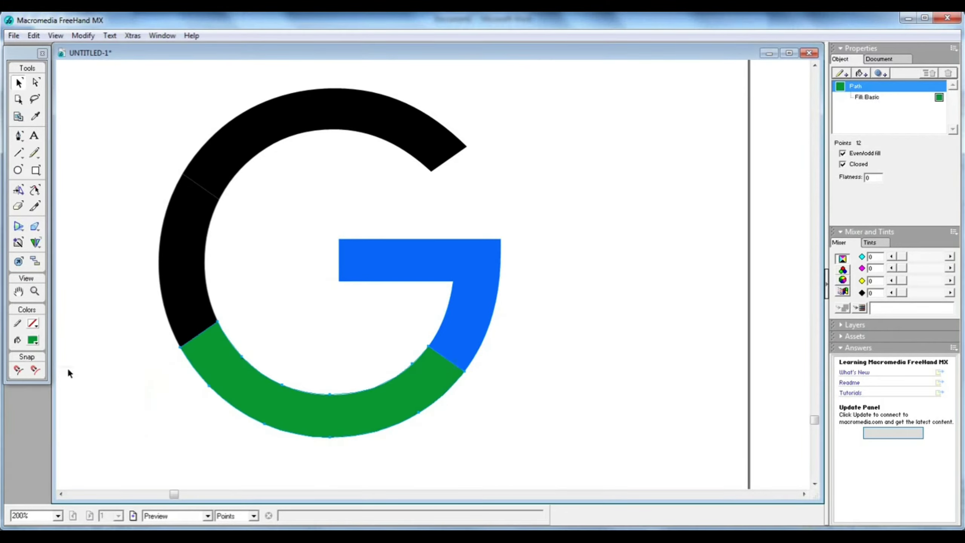
click(150, 381)
Fill the left arc segment of the G with yellow.
click(188, 288)
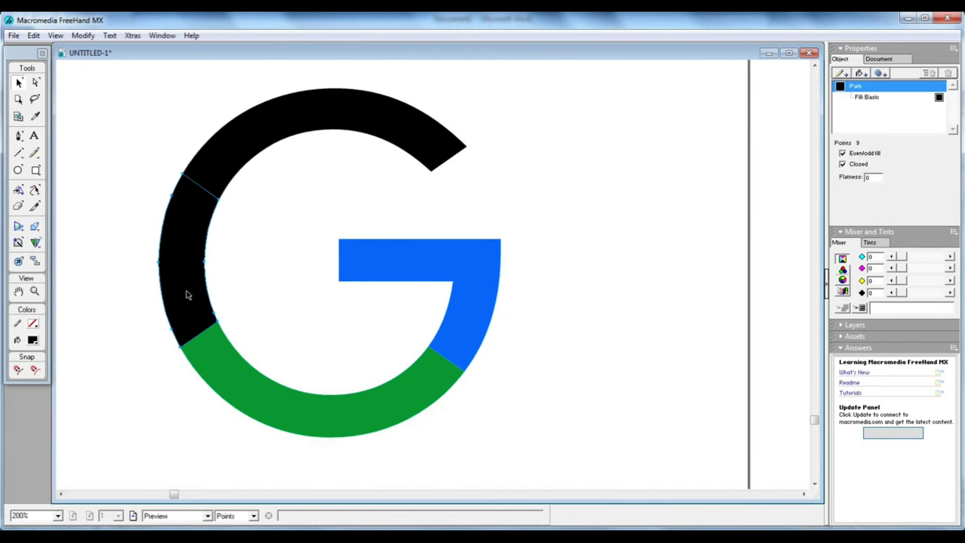
click(33, 339)
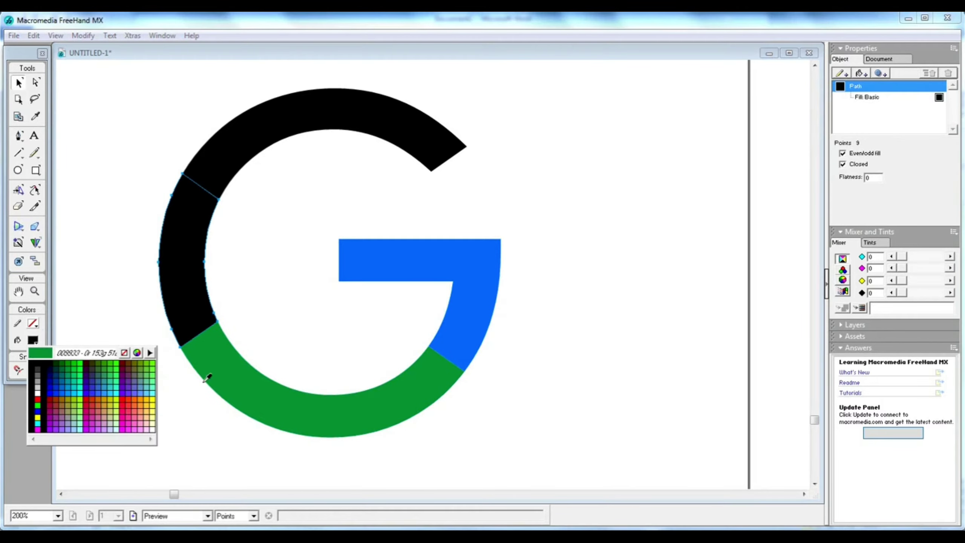
click(149, 396)
click(116, 321)
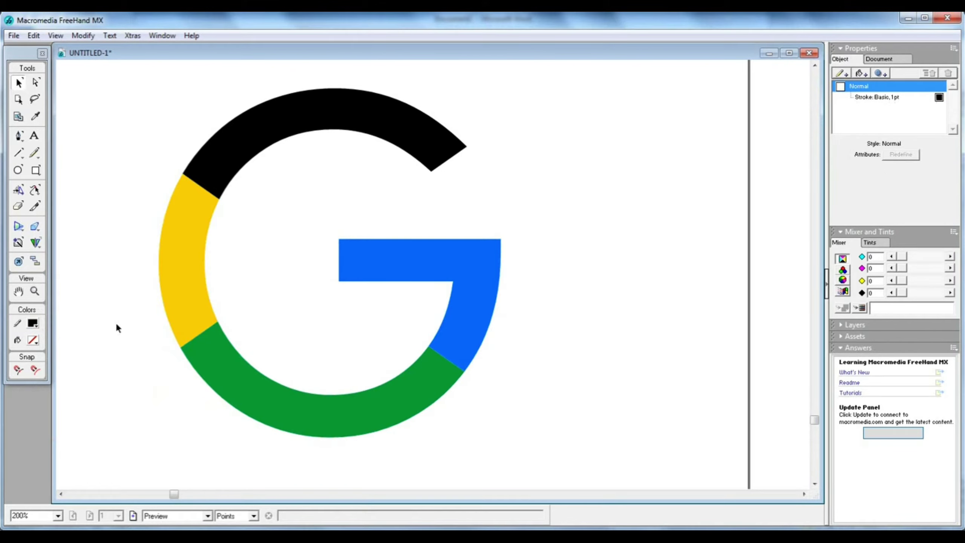
Fill the upper arc segment of the G with red.
click(241, 159)
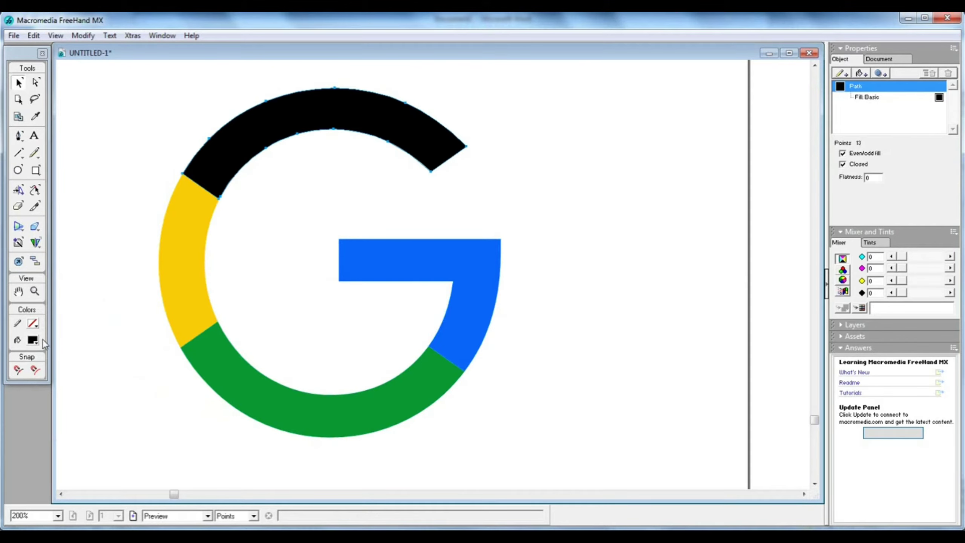
click(35, 341)
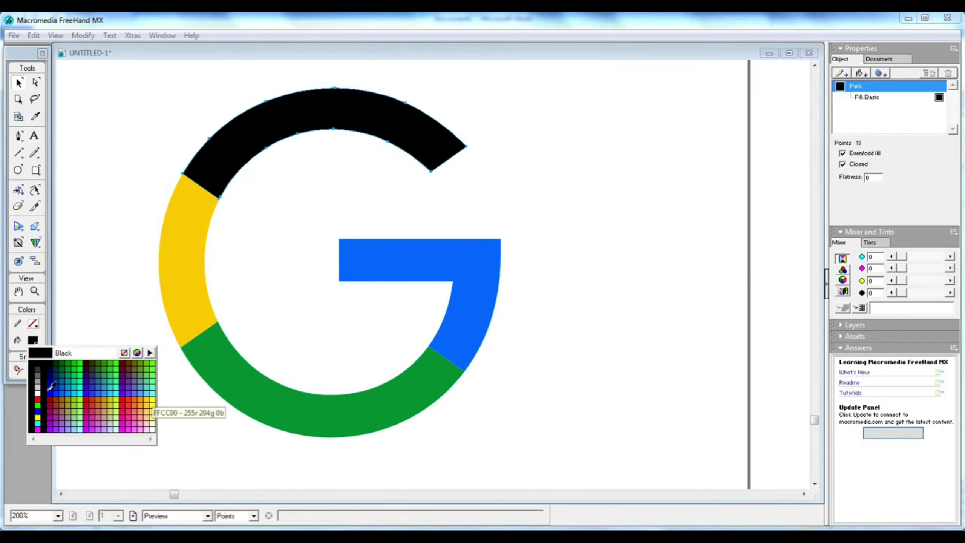
click(133, 399)
click(110, 212)
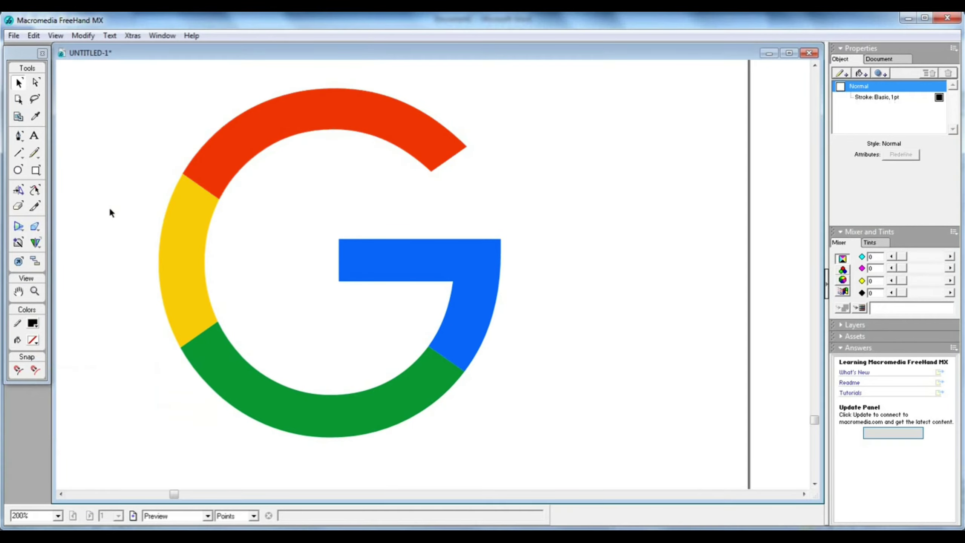
Group the four coloured segments of the G and place the finished logo beside the page.
click(576, 416)
alt+click(431, 286)
drag(435, 291, 417, 296)
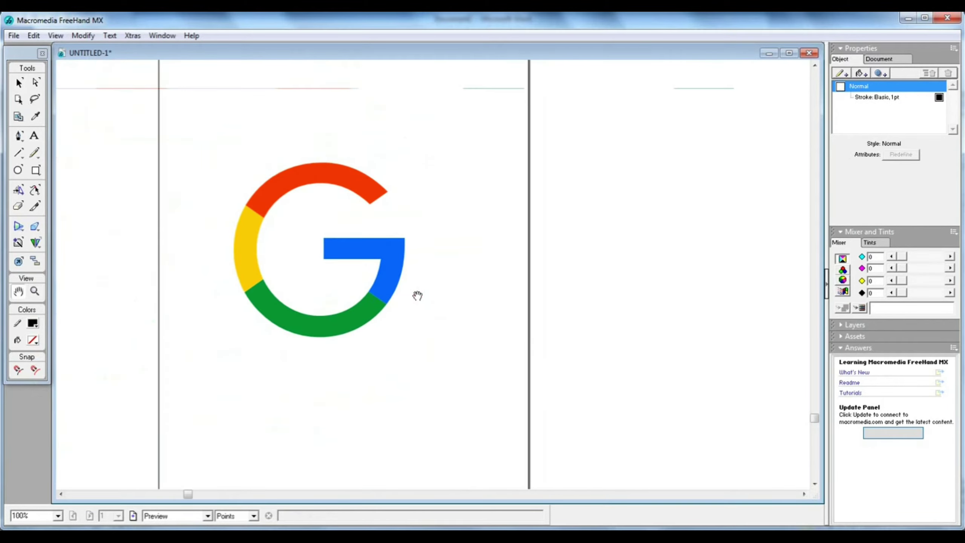
key(v)
drag(201, 135, 442, 358)
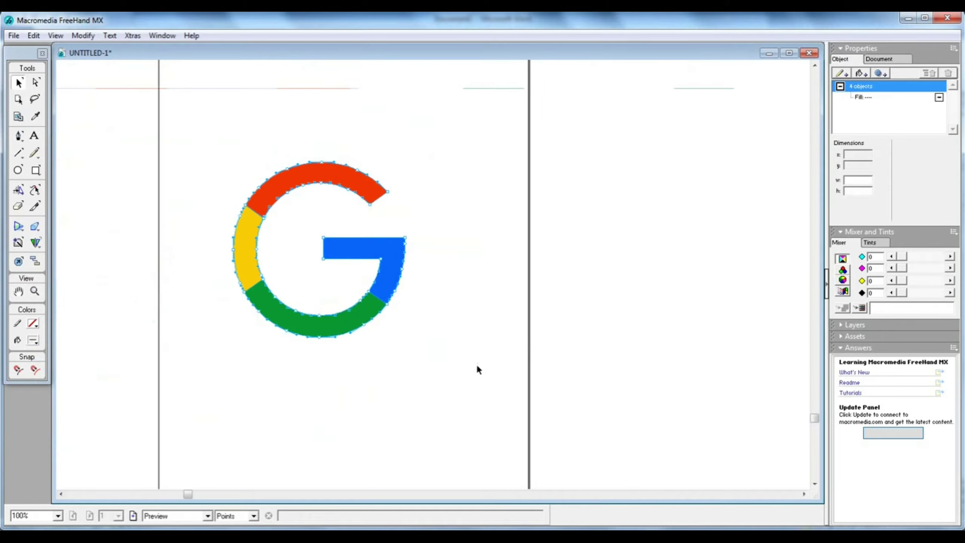
key(ctrl+g)
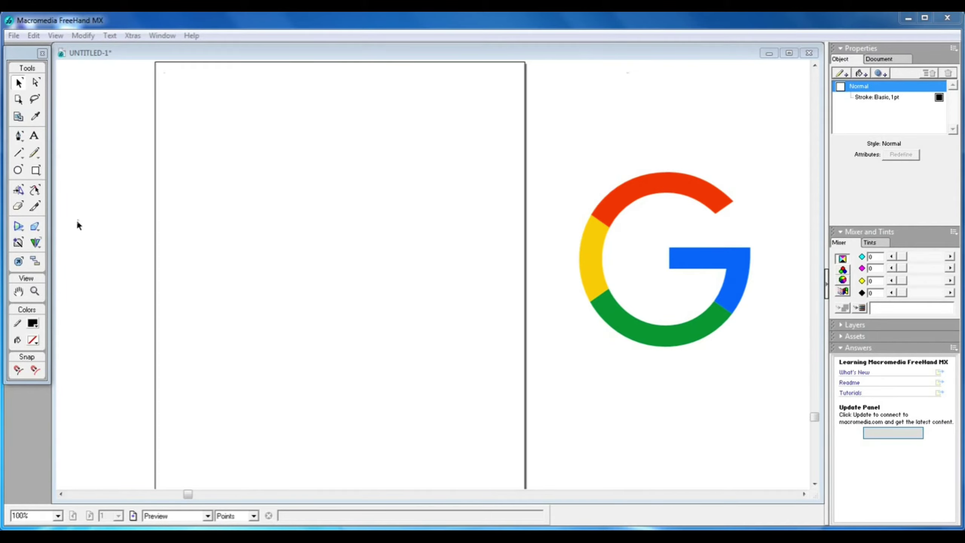
Draw a circle about 364 points wide on the page and add a concentric copy scaled down to about 240 points.
click(17, 170)
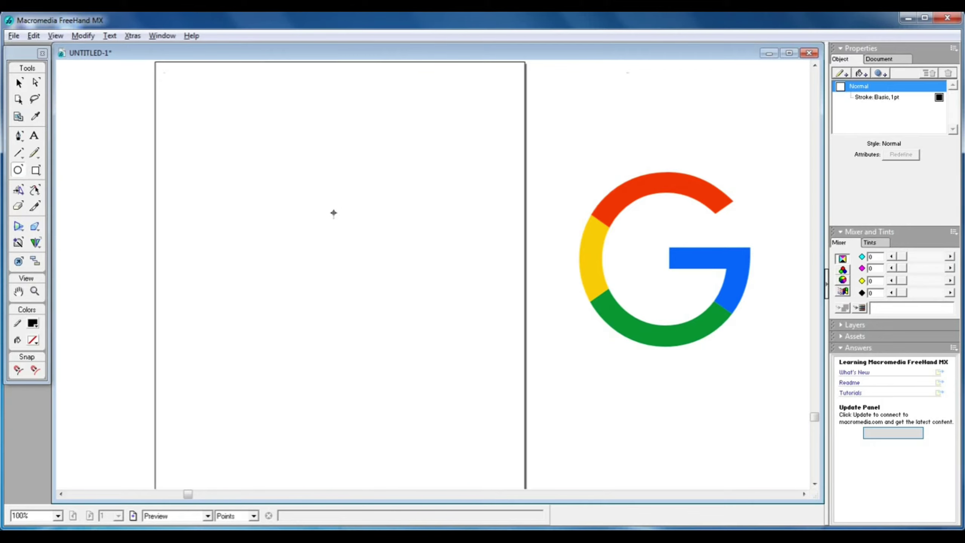
drag(332, 242, 441, 327)
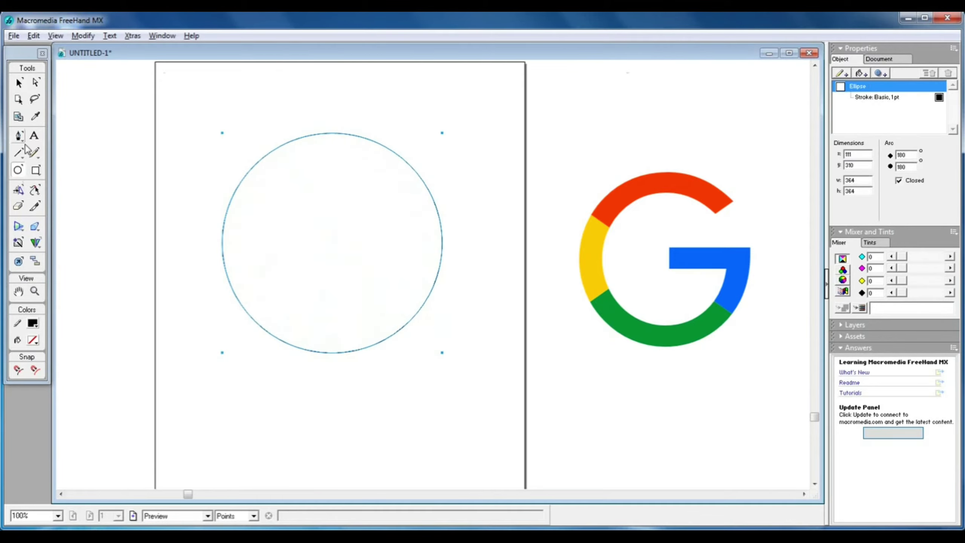
click(19, 82)
key(a)
drag(442, 133, 409, 184)
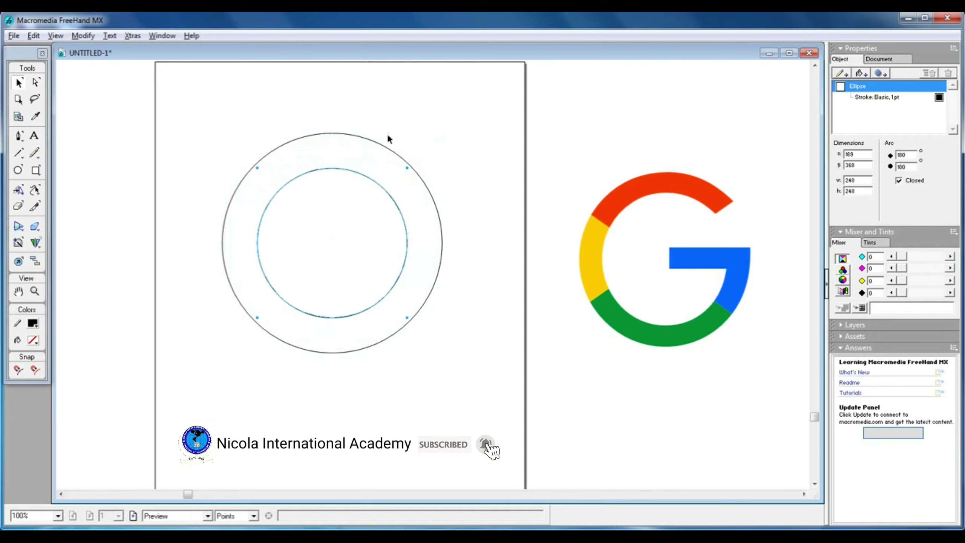
click(142, 175)
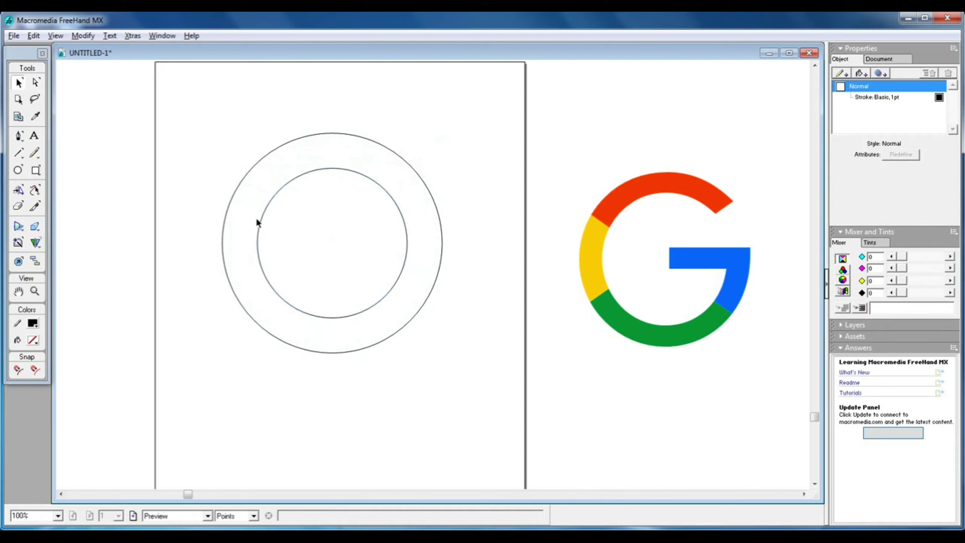
Draw a rectangle about 241 by 51 points that starts at the circles' centre and extends right past the outer circle.
key(ctrl+k)
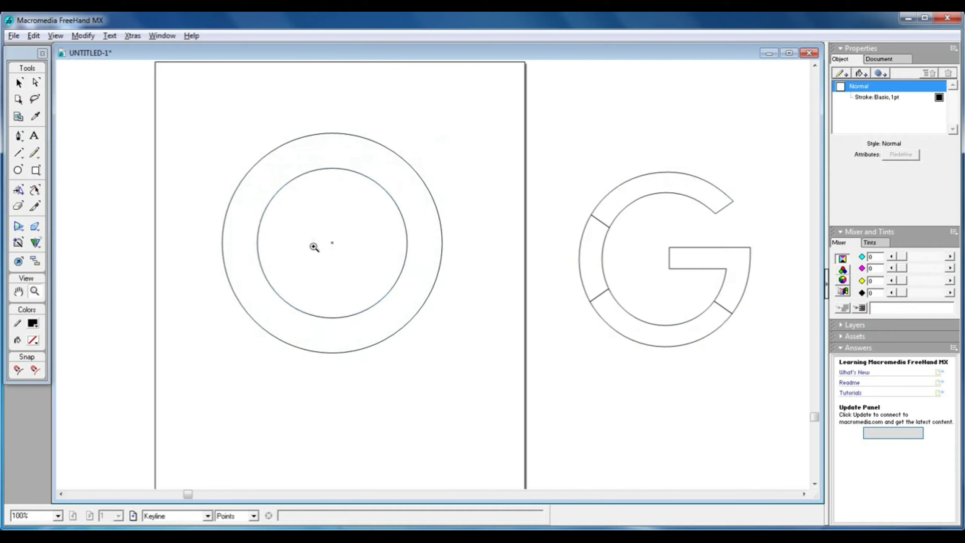
ctrl+click(315, 245)
drag(453, 305, 238, 284)
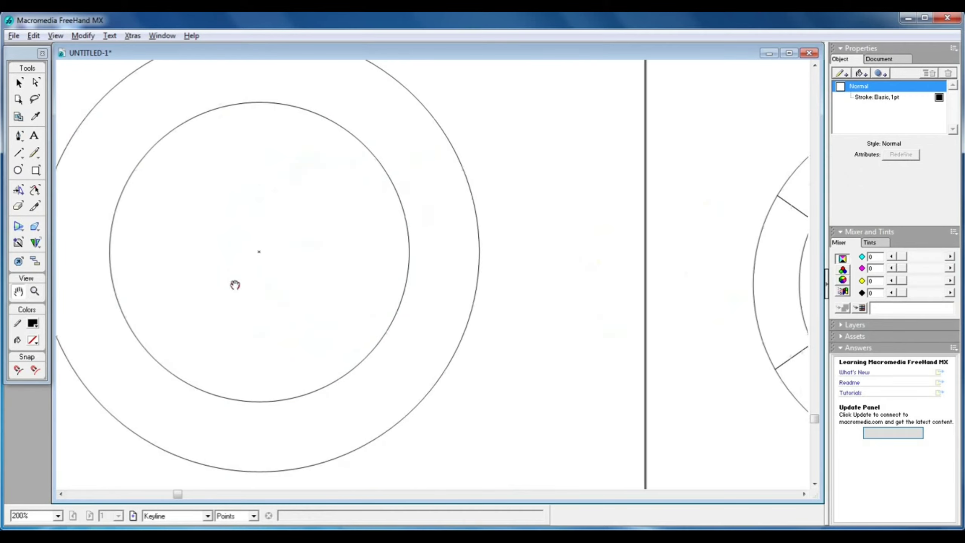
click(36, 171)
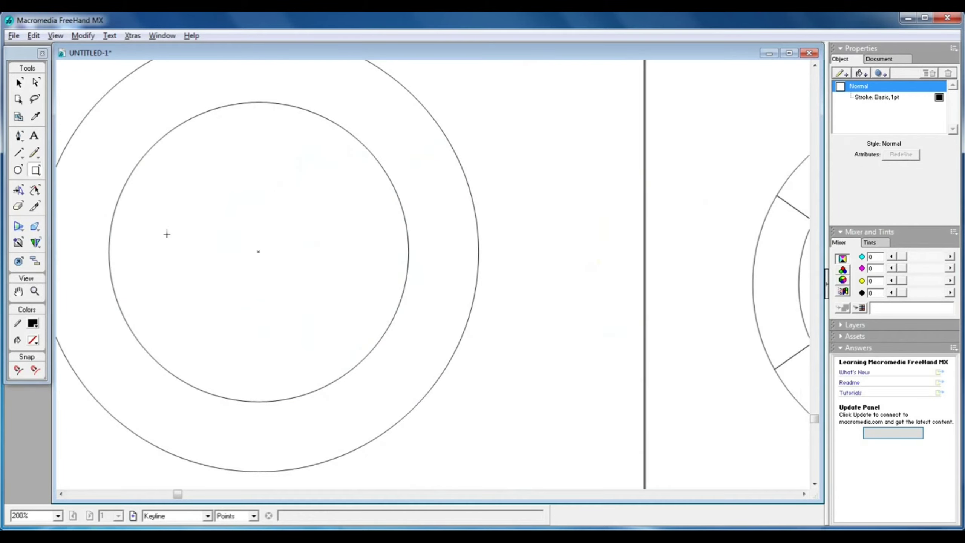
drag(256, 232, 547, 294)
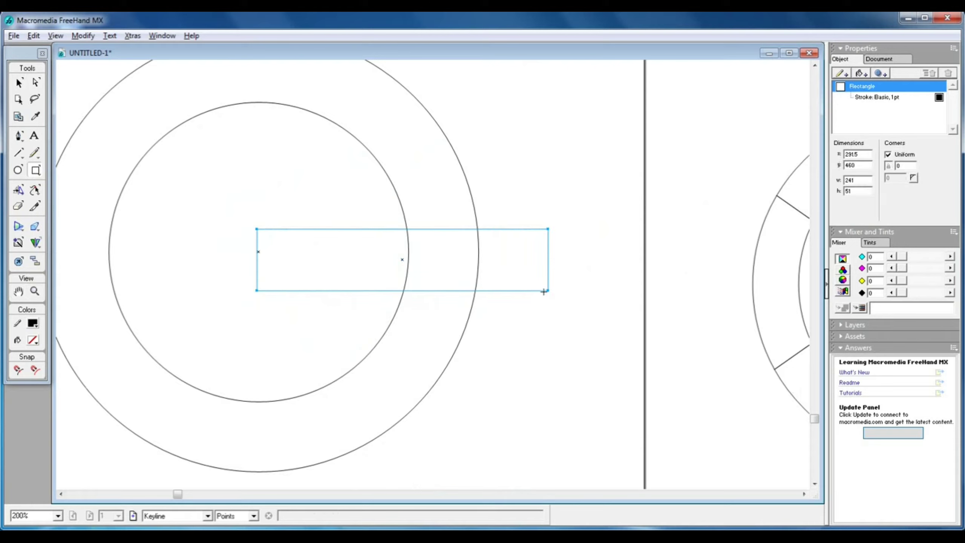
key(Up)
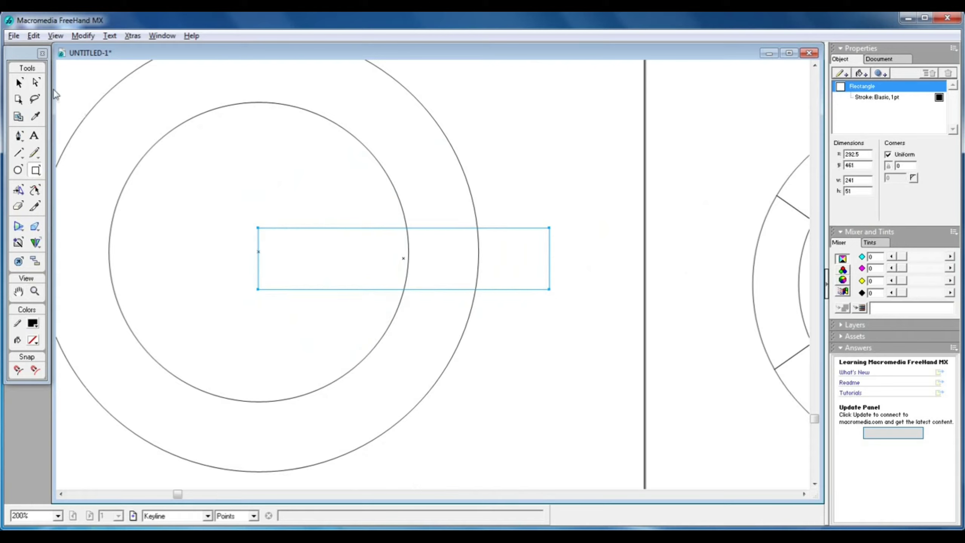
click(19, 82)
click(446, 213)
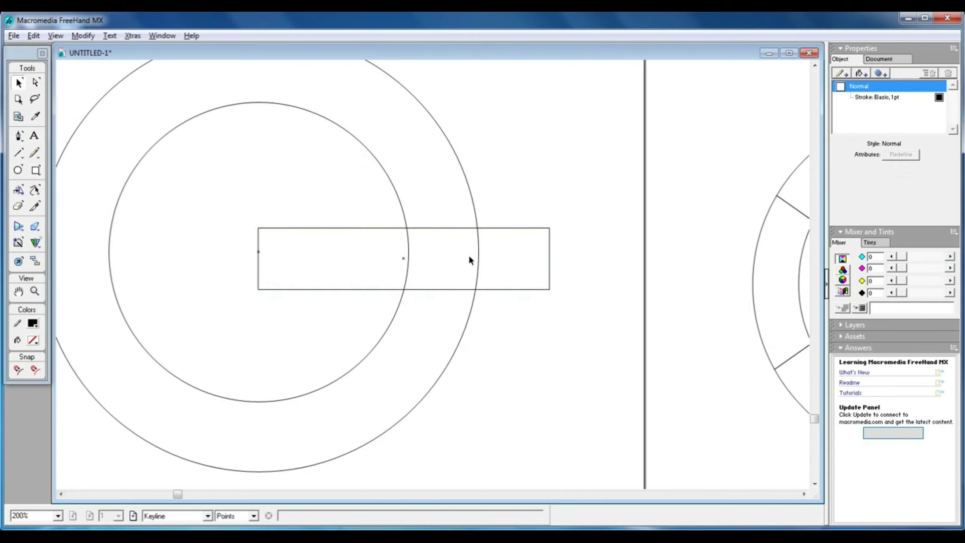
Divide the two circles and the rectangle into separate pieces where they overlap.
key(ctrl+k)
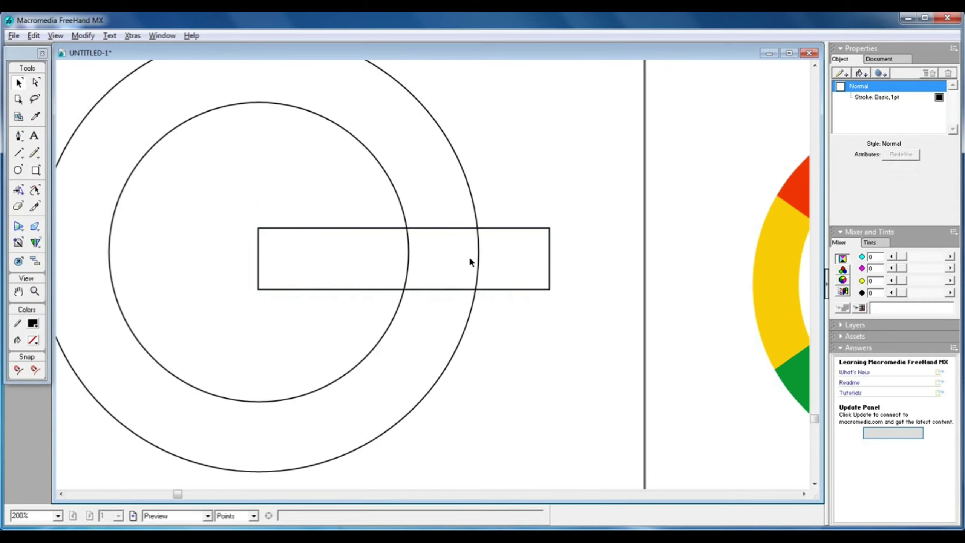
ctrl+alt+click(468, 255)
drag(436, 278, 454, 274)
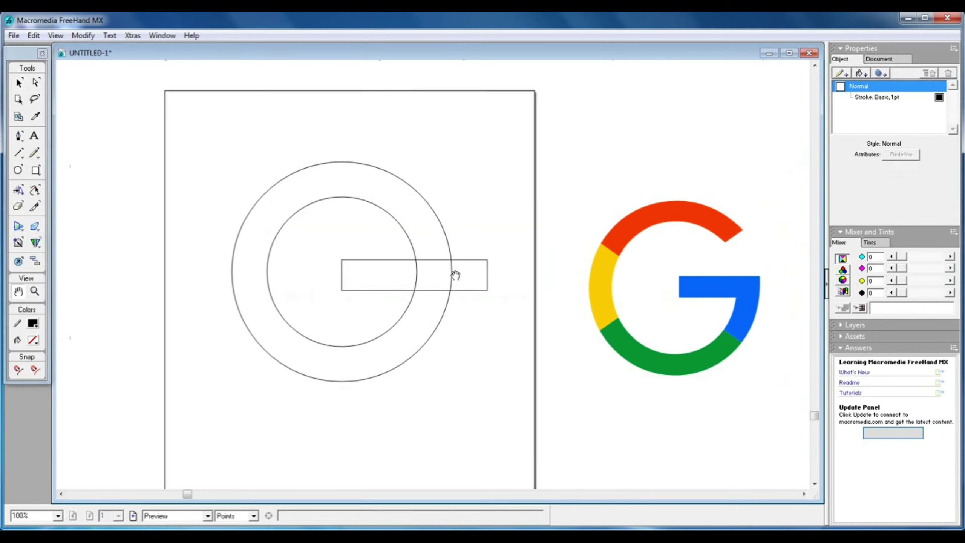
click(451, 244)
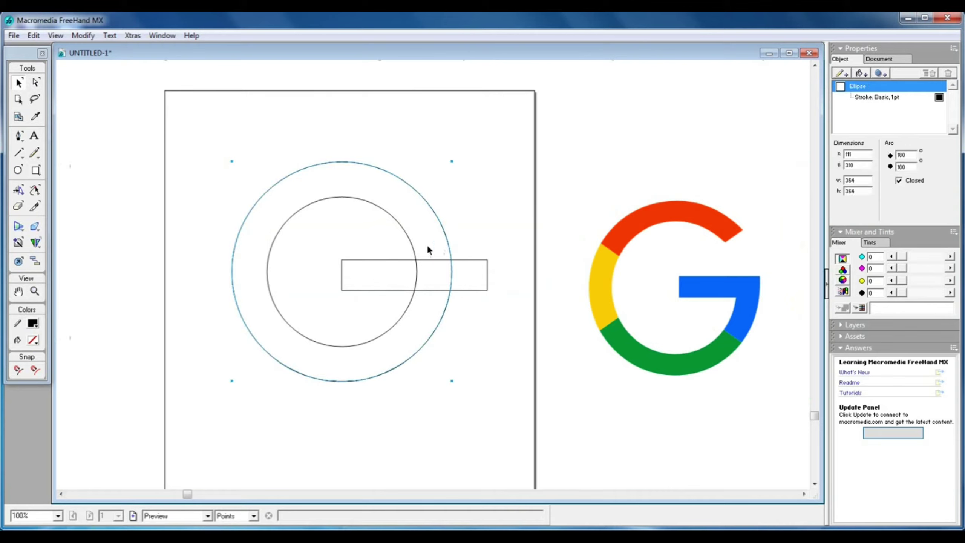
shift+click(472, 263)
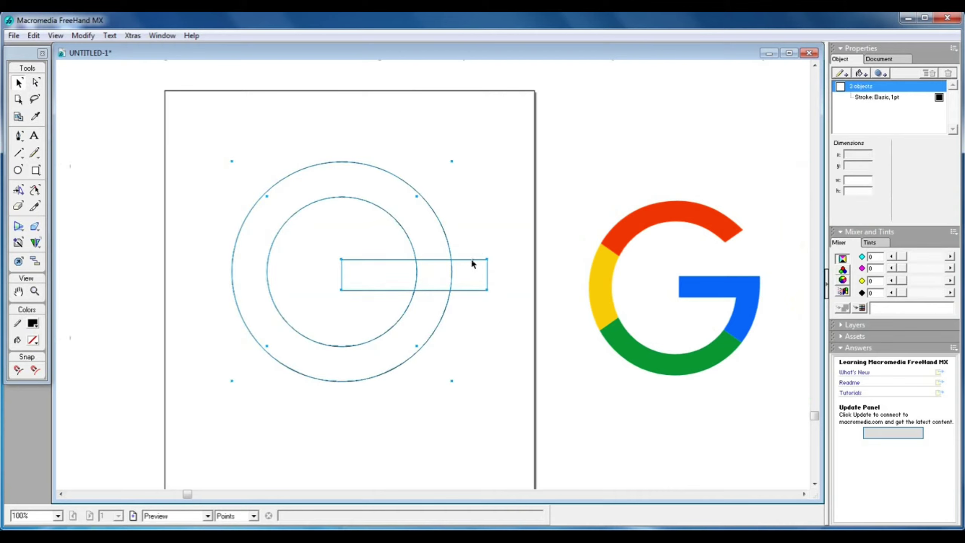
click(84, 36)
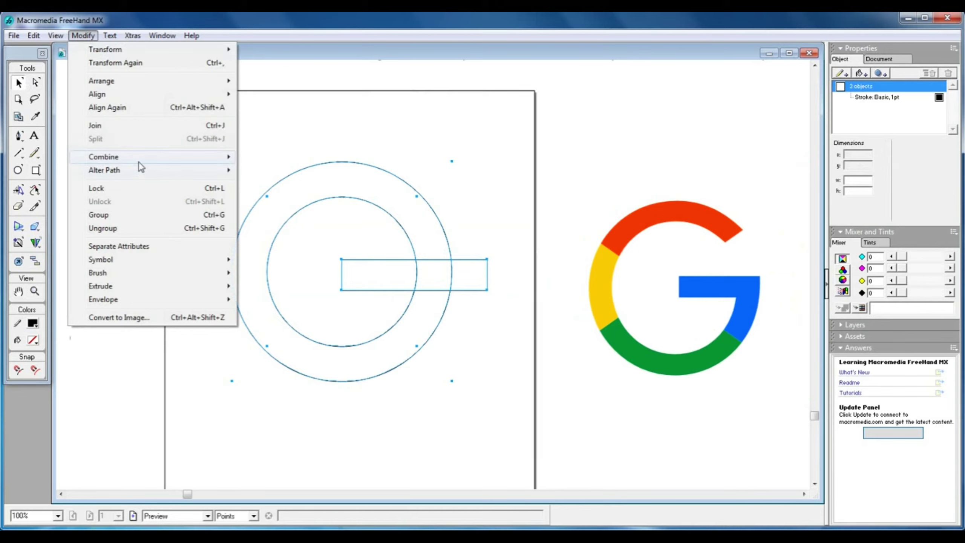
mouse_move(139, 157)
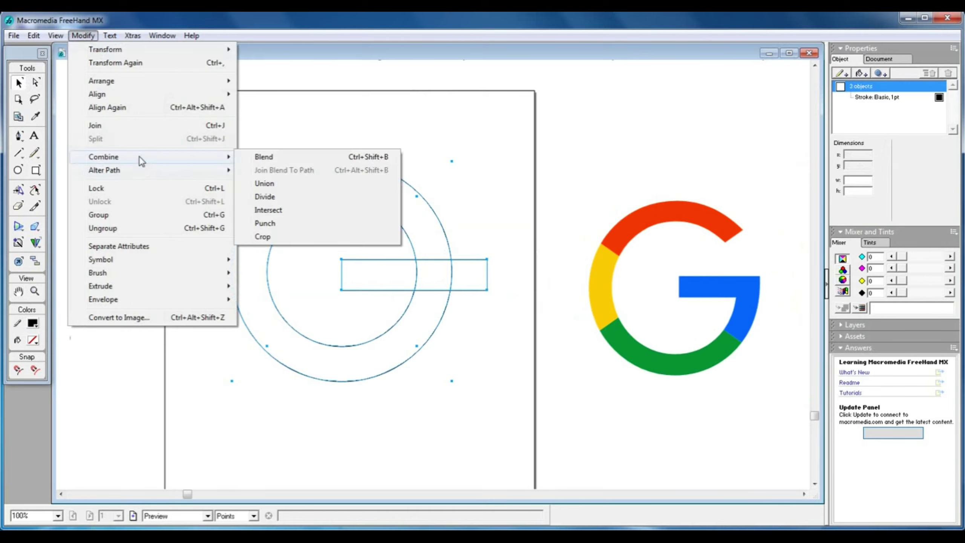
click(288, 197)
Punch the inner circle's main piece out of the outer circle's main piece to form a ring.
click(381, 211)
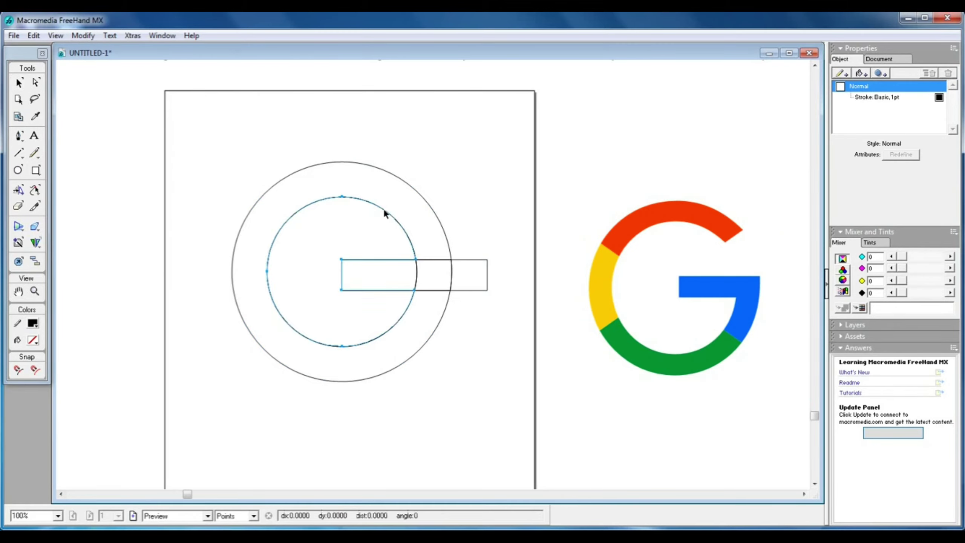
shift+click(404, 179)
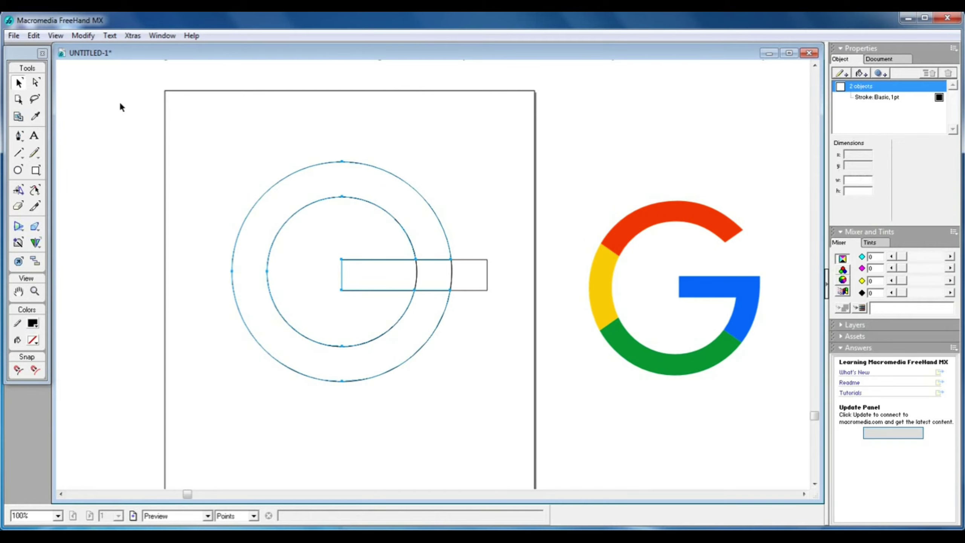
click(92, 37)
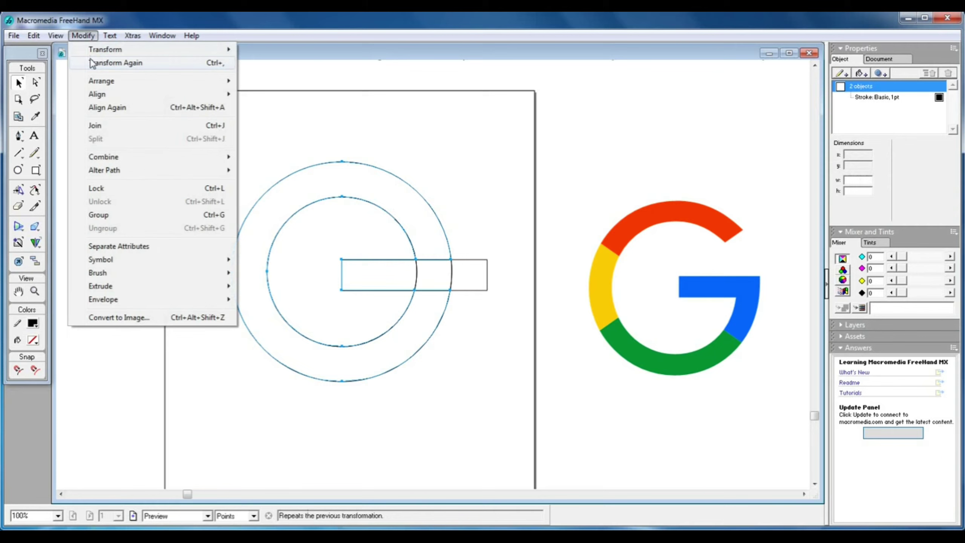
click(152, 158)
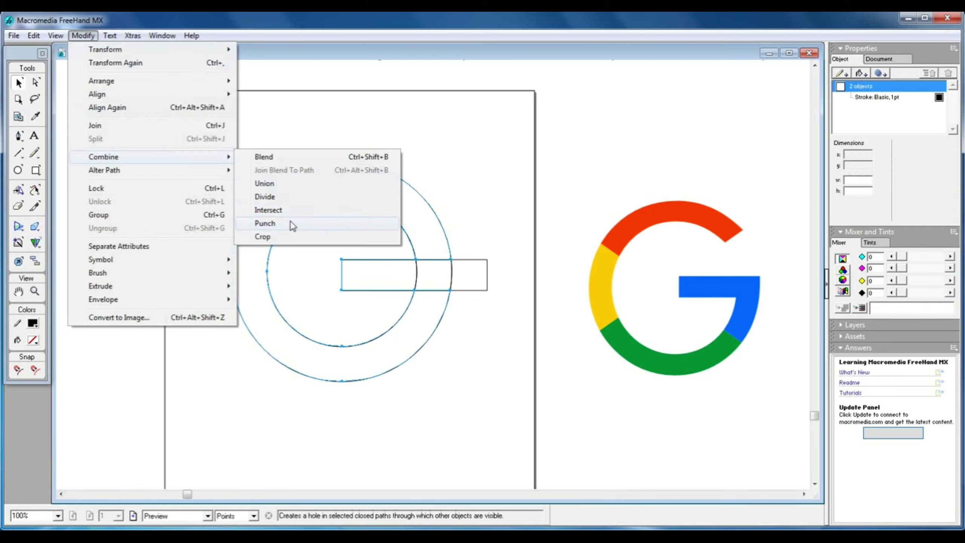
click(274, 226)
click(428, 167)
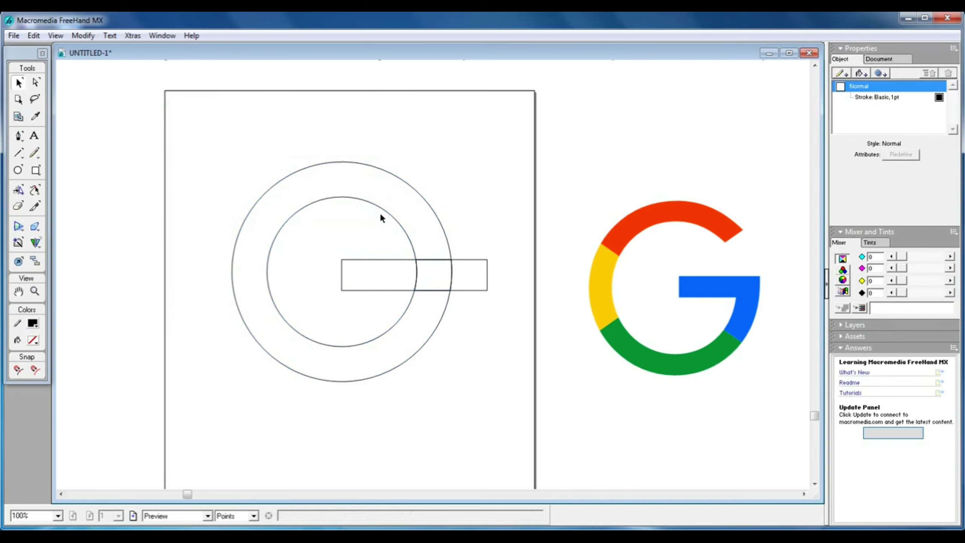
click(19, 153)
drag(447, 202, 233, 294)
mouse_move(232, 294)
mouse_down()
mouse_move(216, 336)
mouse_move(232, 309)
mouse_up()
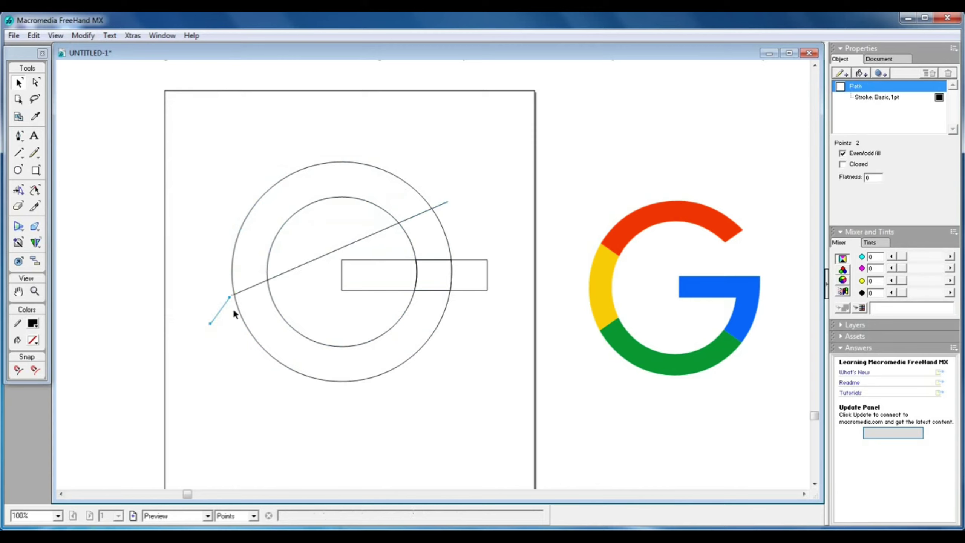
key(ctrl+z)
Draw a diagonal line from the ring's upper right to its lower left, passing through the bar's upper-left corner.
drag(452, 204, 205, 325)
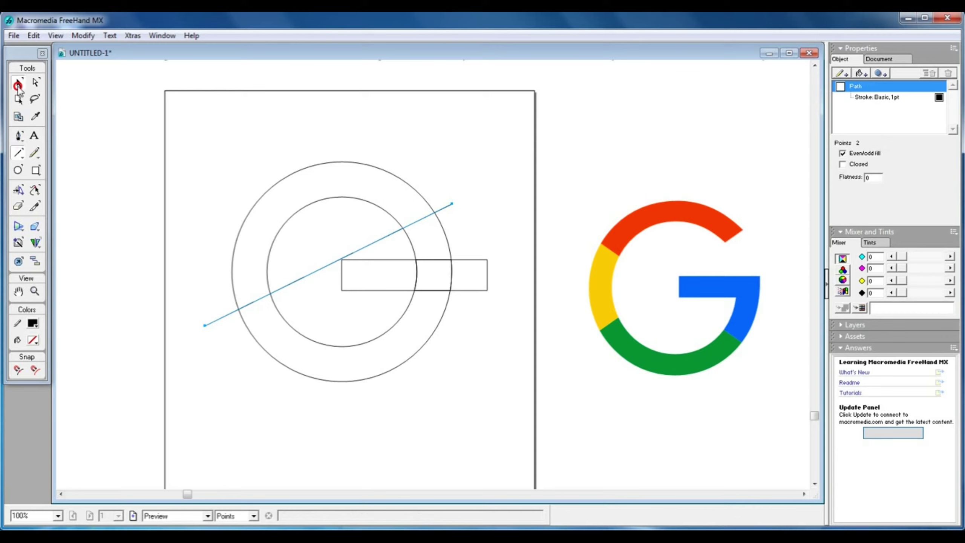
click(19, 83)
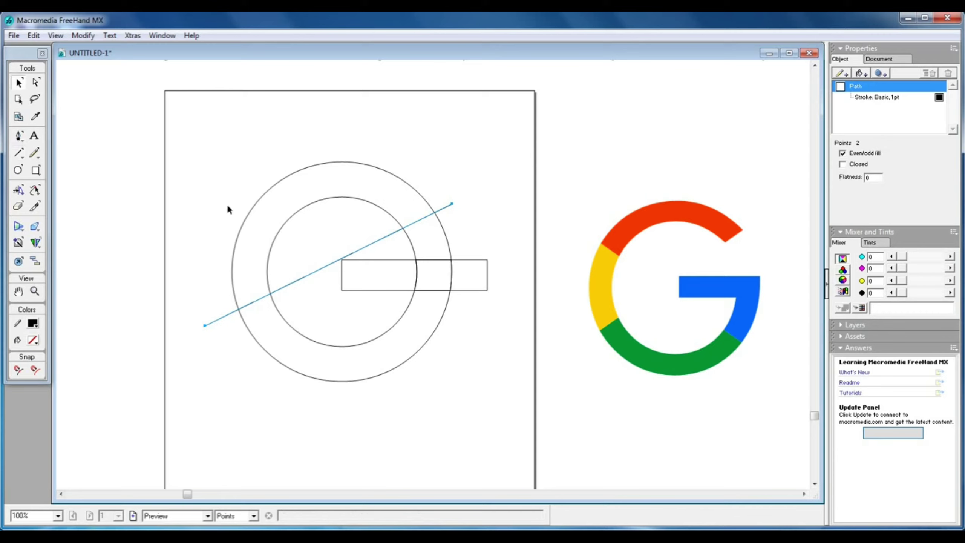
Mirror a copy of the diagonal line and rotate it to cross the ring from upper left to lower right.
click(19, 194)
drag(349, 303, 349, 334)
click(18, 83)
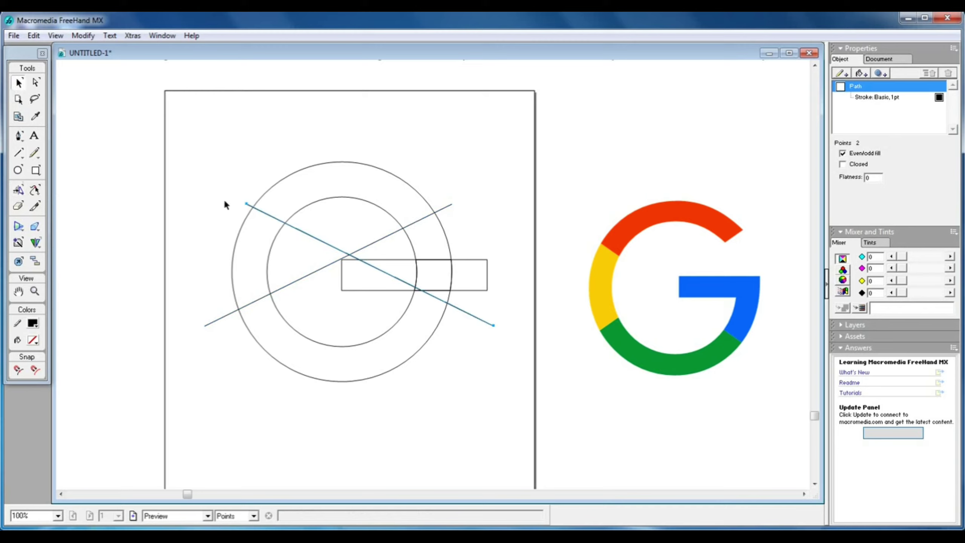
drag(467, 309, 473, 330)
double_click(443, 335)
click(487, 333)
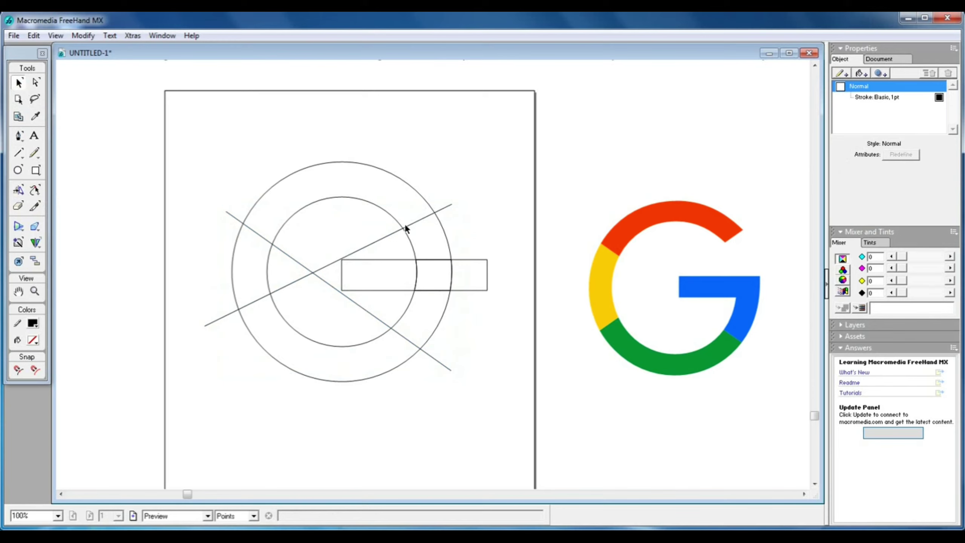
Divide the ring into separate segments along the two diagonal lines.
click(418, 190)
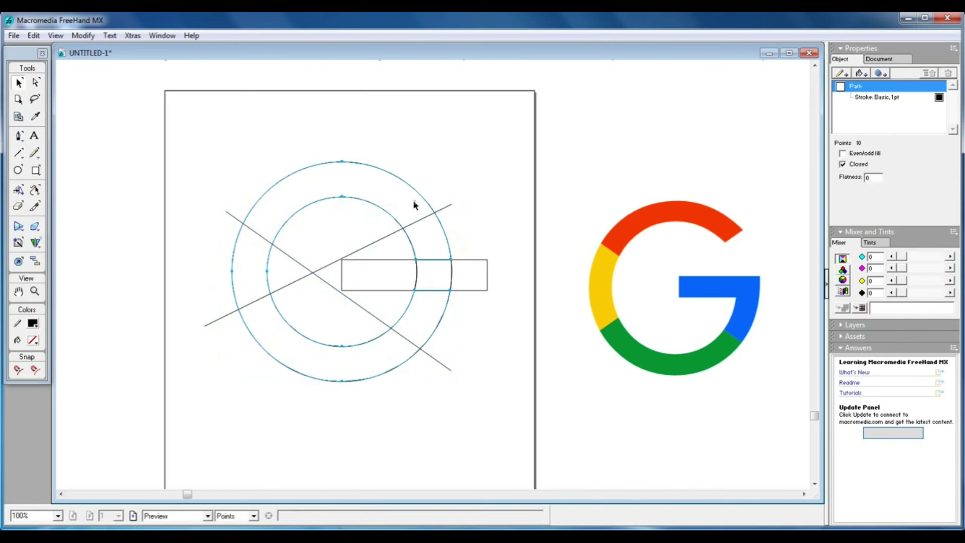
shift+click(446, 206)
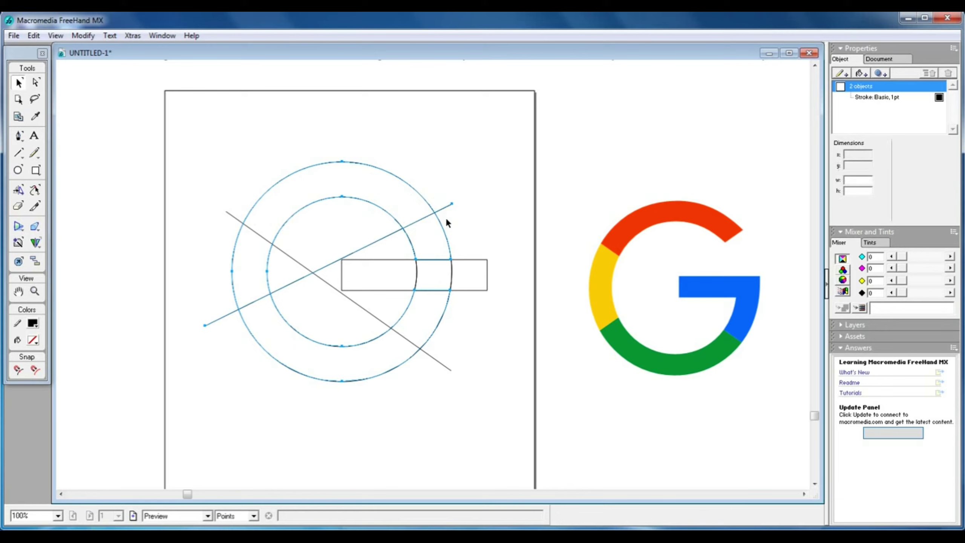
shift+click(448, 368)
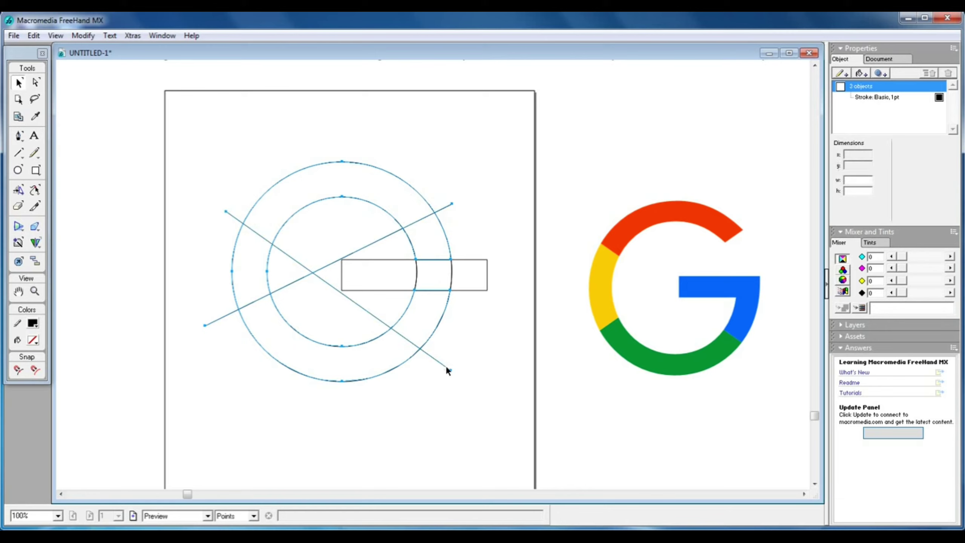
click(84, 35)
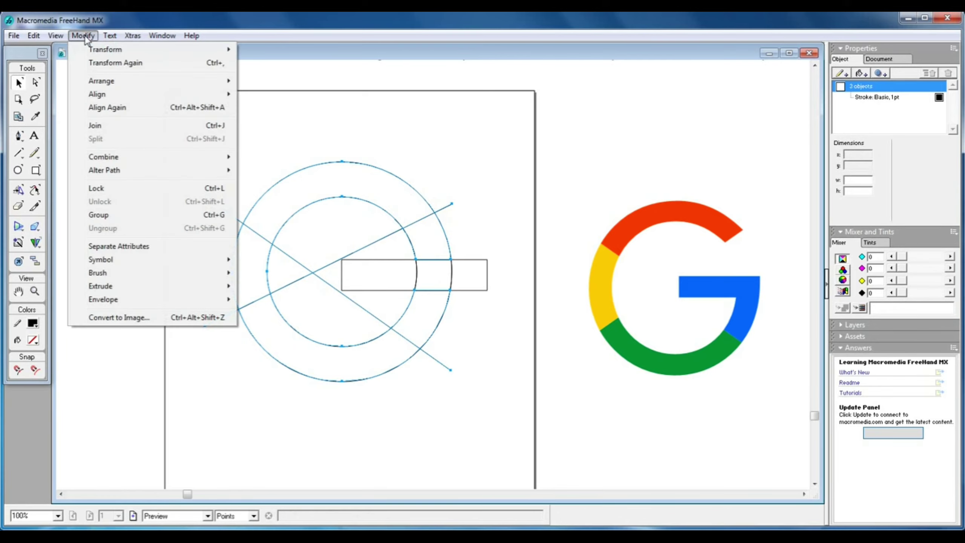
mouse_move(135, 162)
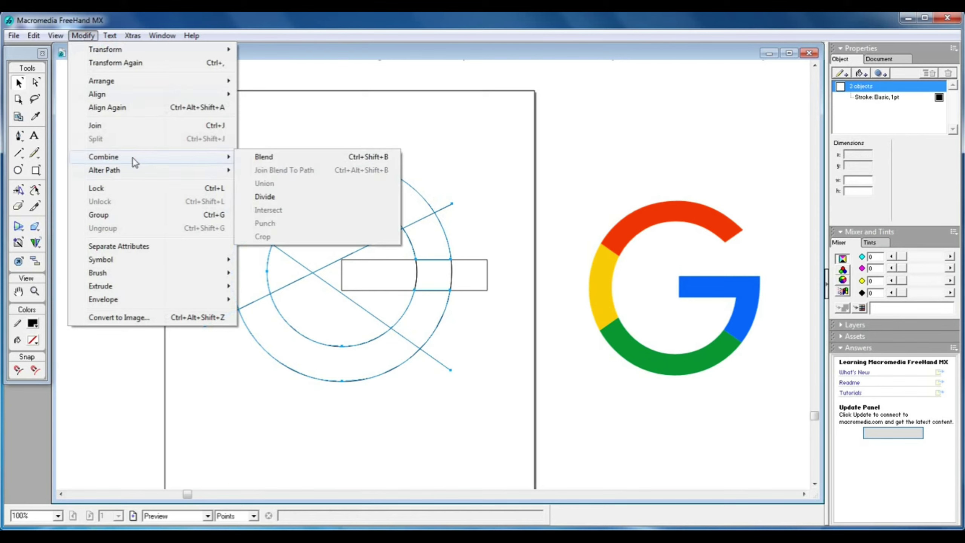
click(287, 195)
click(456, 160)
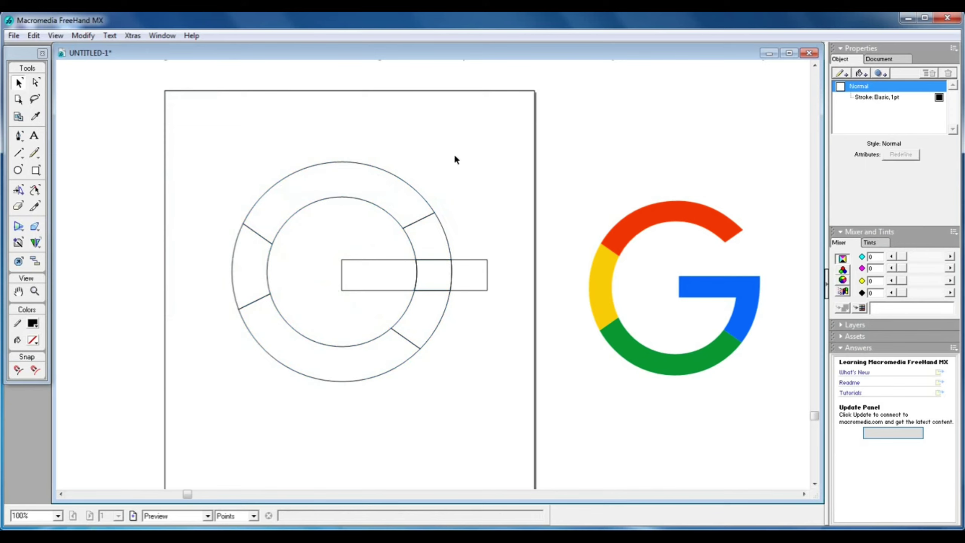
Delete the bar piece protruding outside the ring and the ring segment directly above the bar.
drag(475, 261, 505, 195)
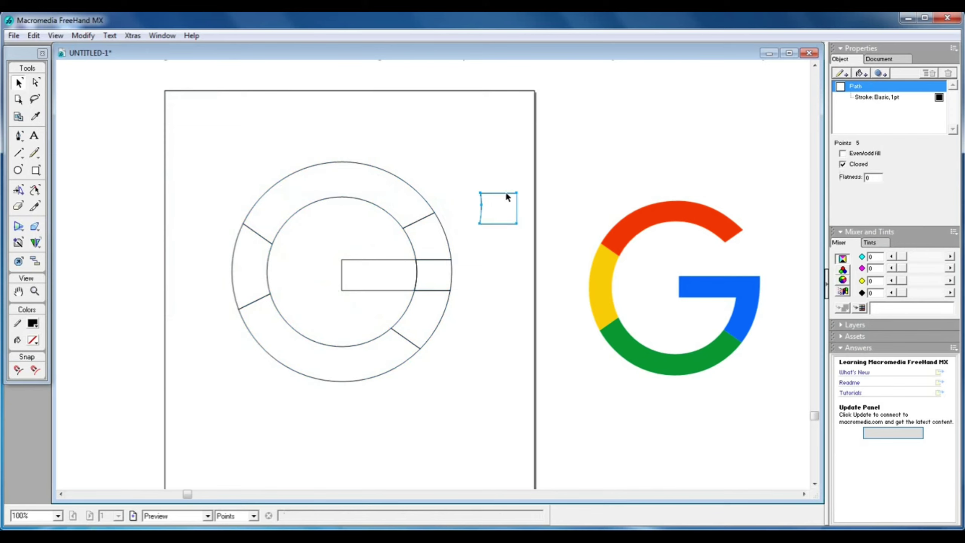
key(Delete)
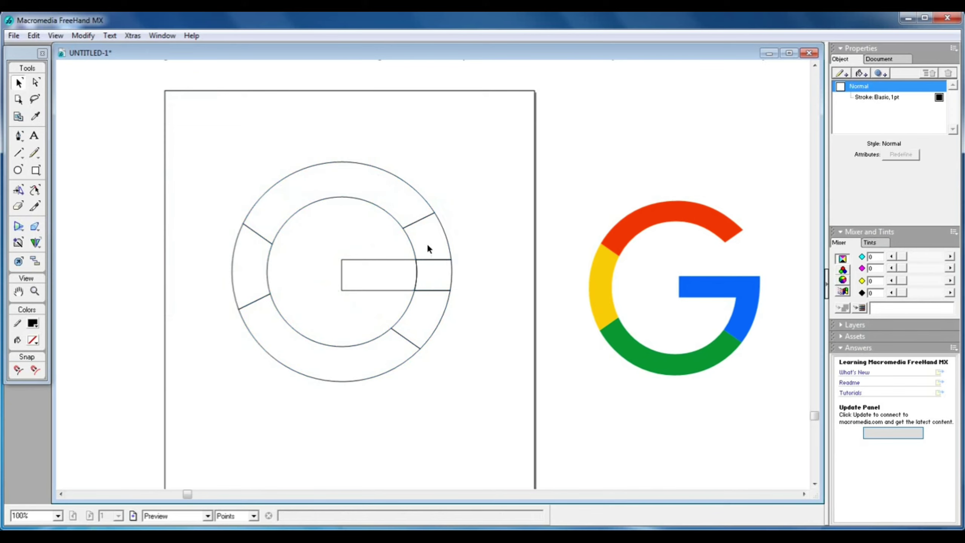
drag(411, 243, 461, 224)
key(Delete)
Unite the inner bar, the small piece where it crosses the ring, and the ring segment below it into one shape.
click(450, 270)
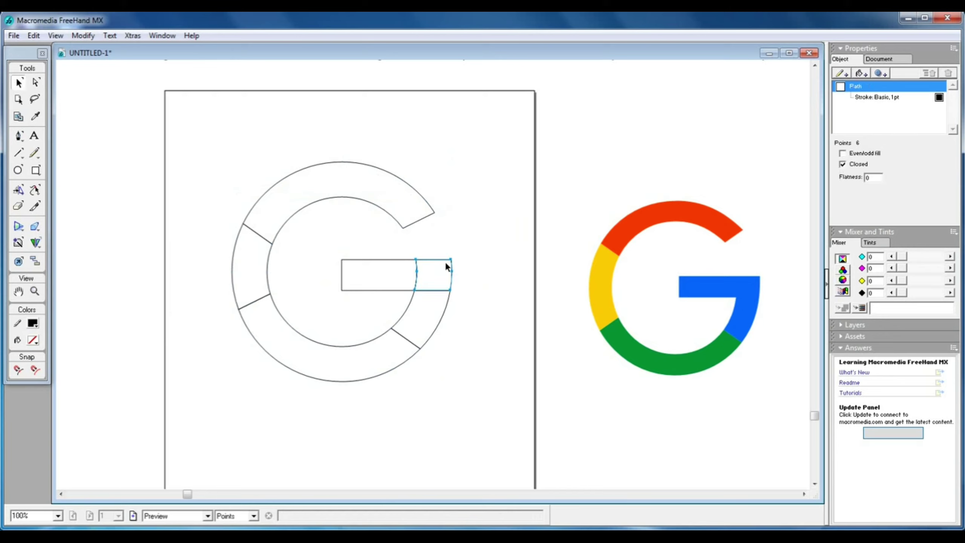
shift+click(382, 260)
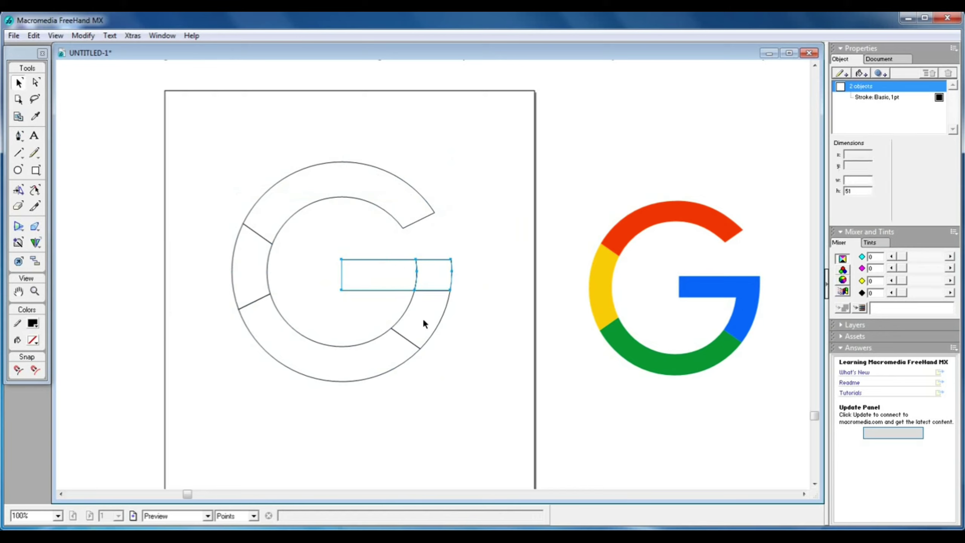
shift+click(437, 321)
click(83, 36)
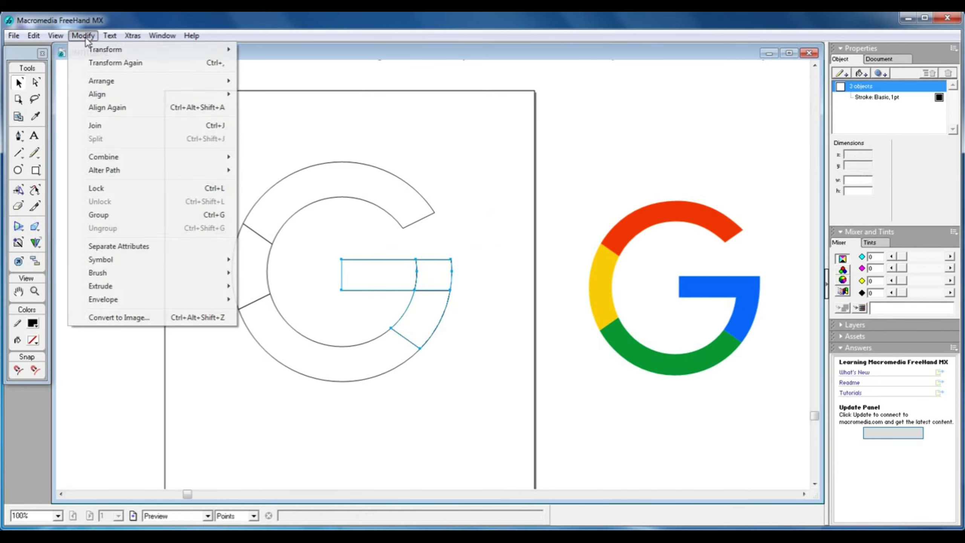
mouse_move(140, 156)
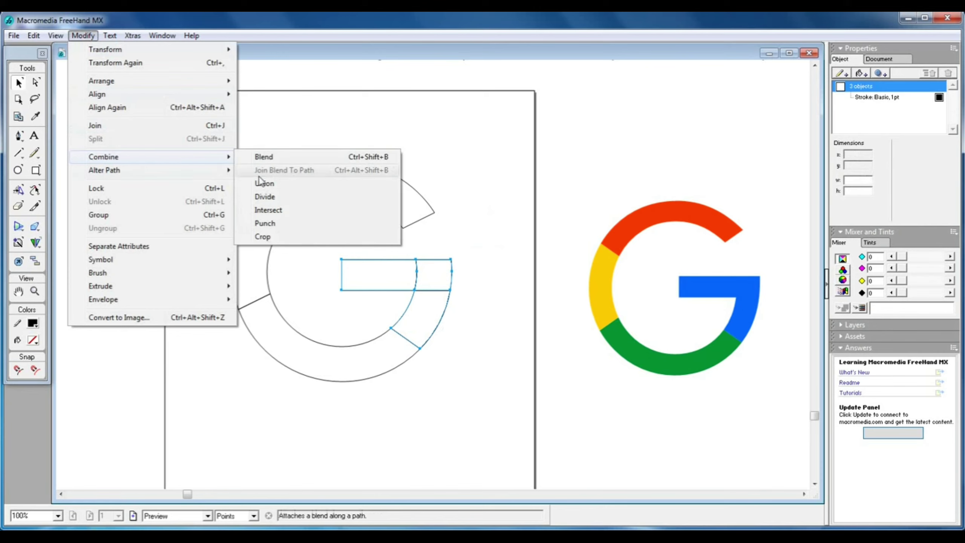
click(281, 190)
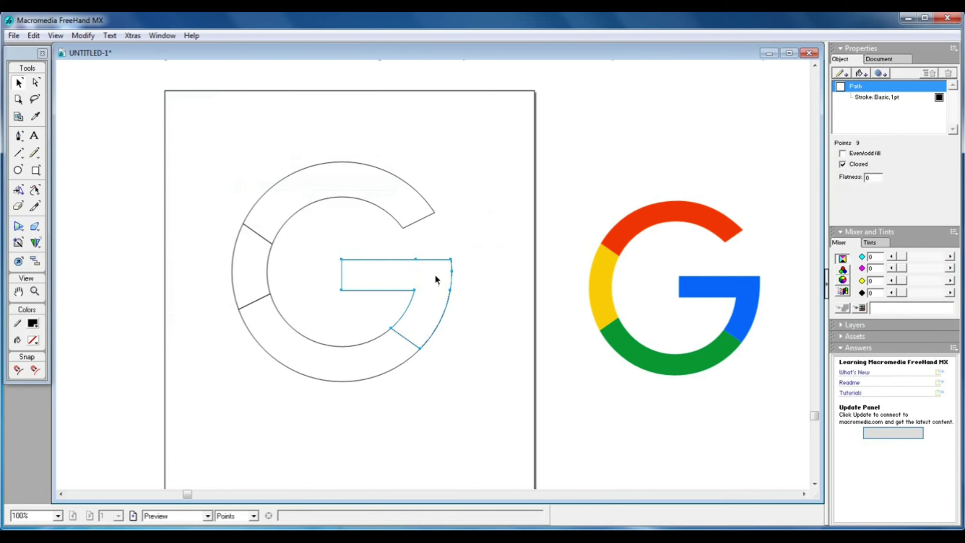
Fill the united bar shape with blue and the bottom ring segment with green, matching the reference logo.
click(34, 340)
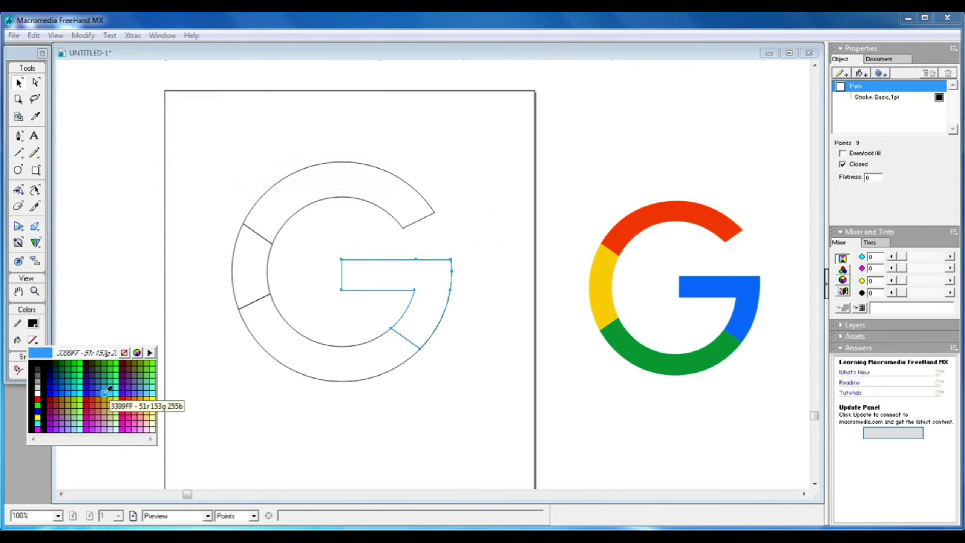
click(62, 393)
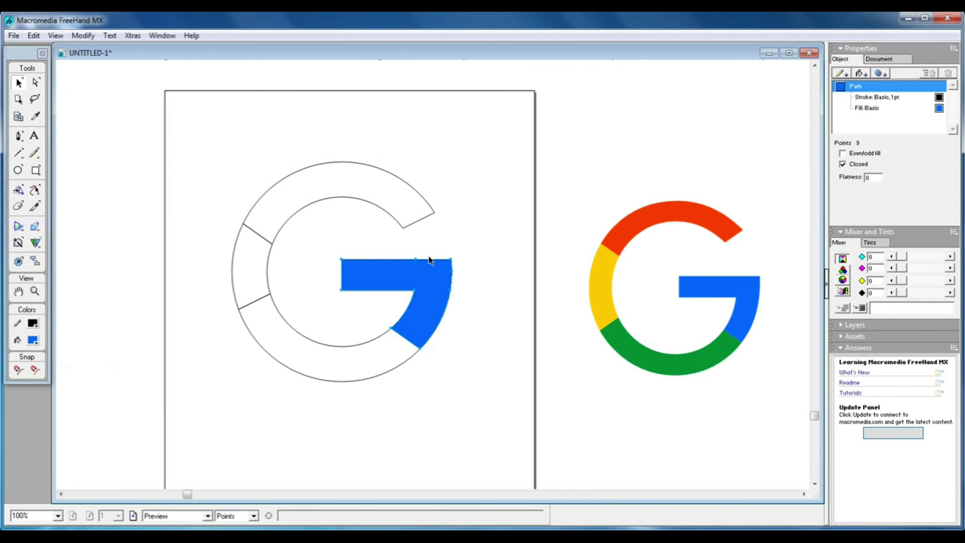
click(403, 395)
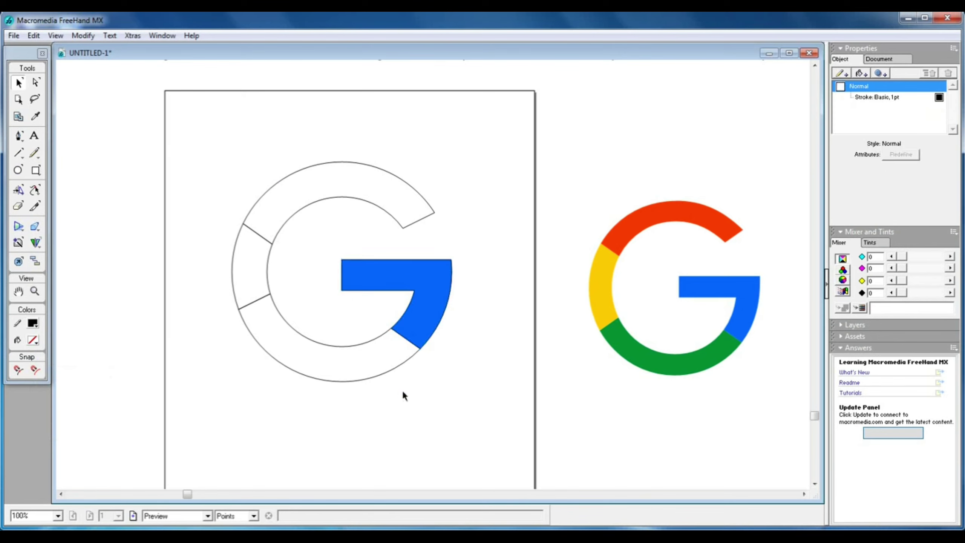
click(339, 352)
click(33, 339)
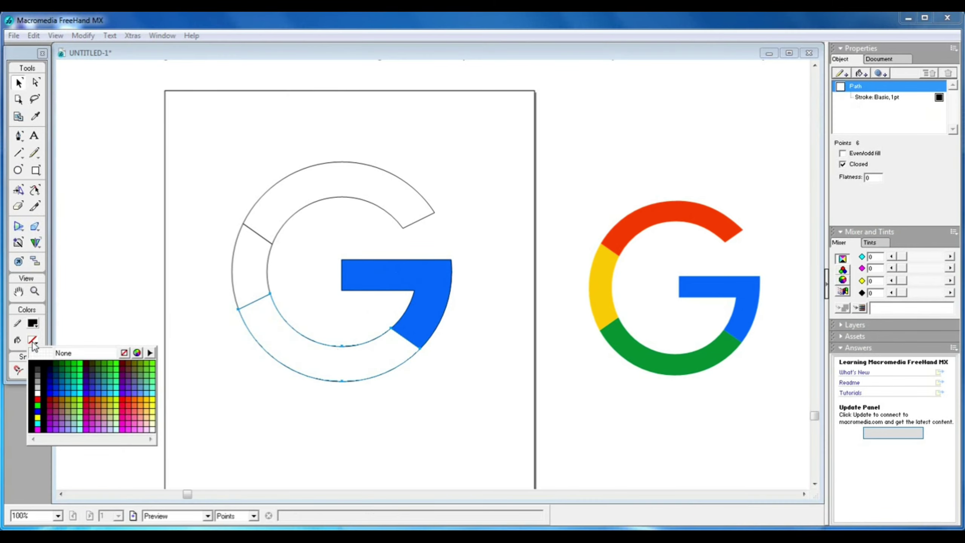
click(70, 372)
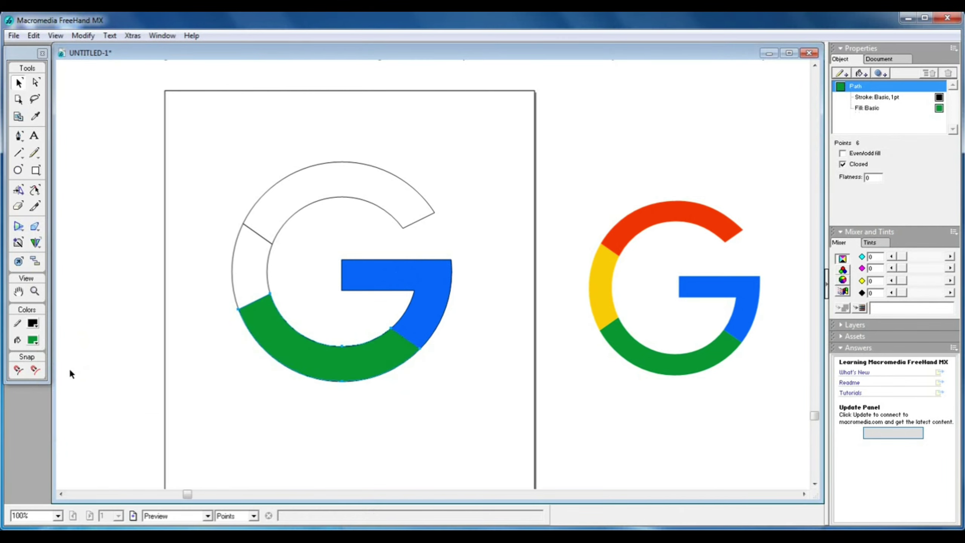
Fill the ring's left segment with yellow and its top segment with orange-red, matching the reference logo.
click(266, 271)
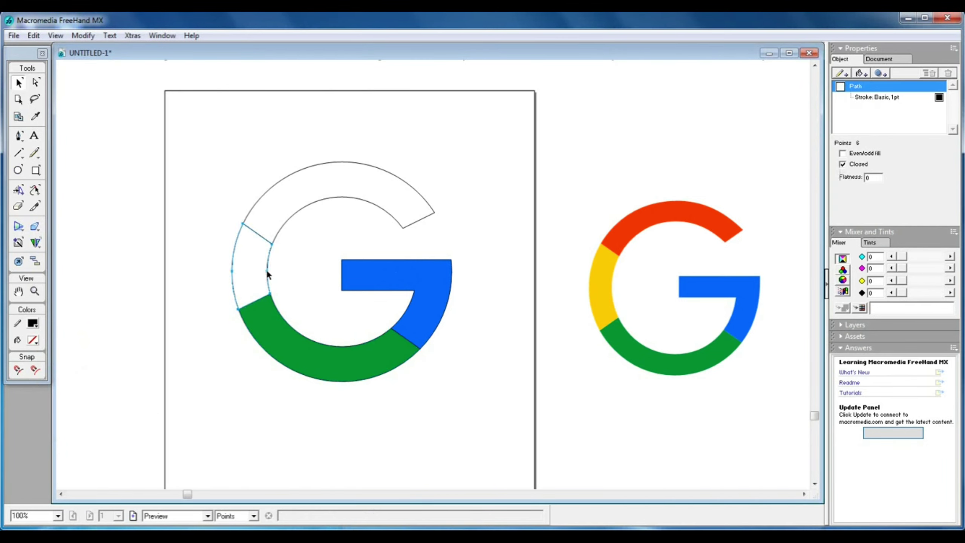
click(33, 340)
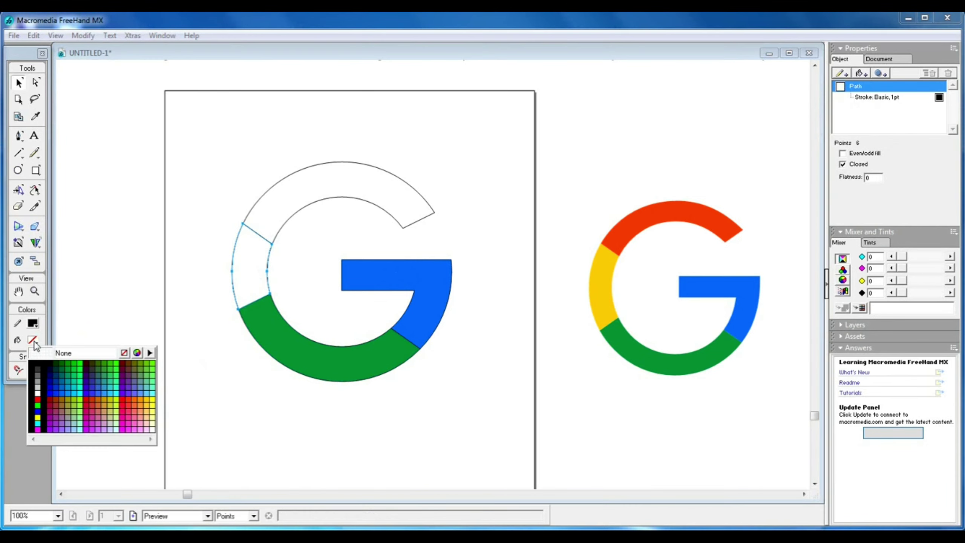
click(149, 397)
click(211, 317)
click(278, 225)
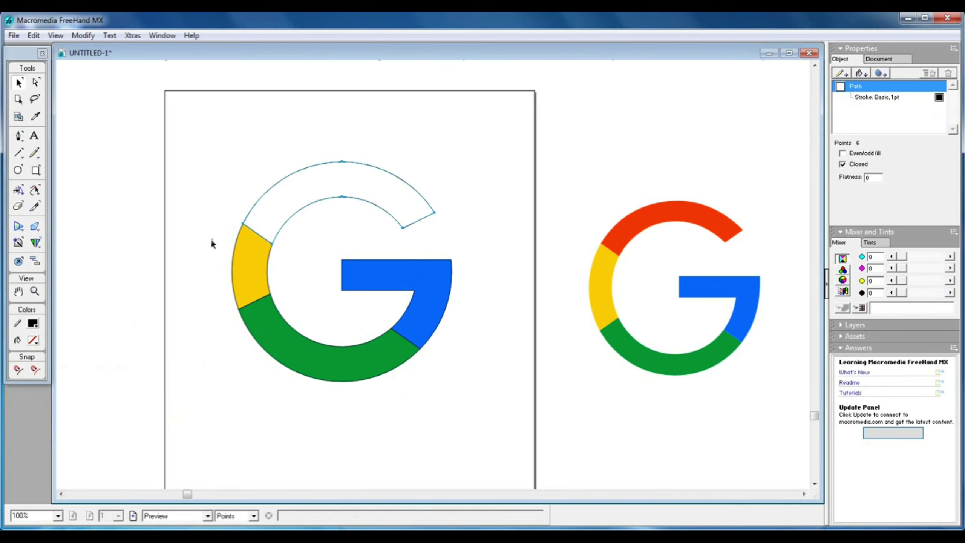
click(33, 340)
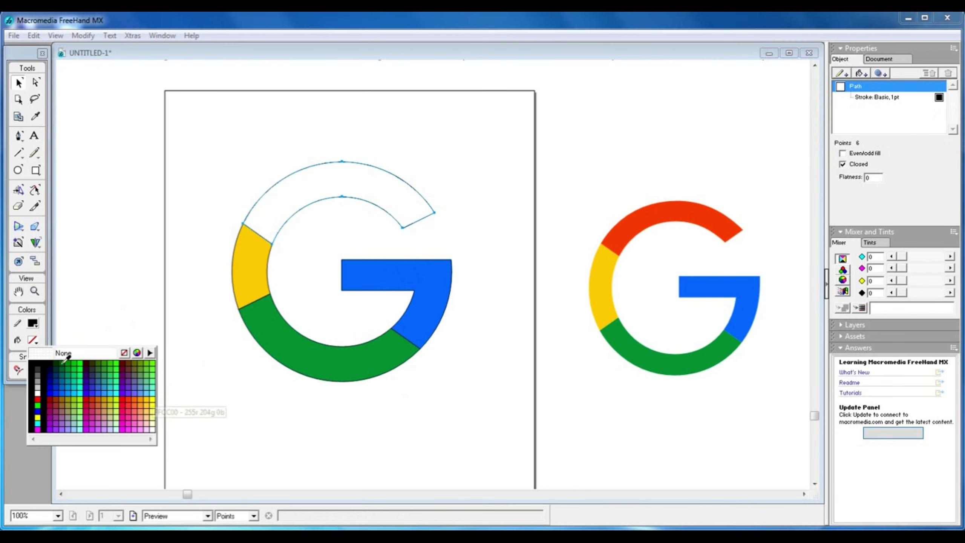
click(129, 398)
click(218, 330)
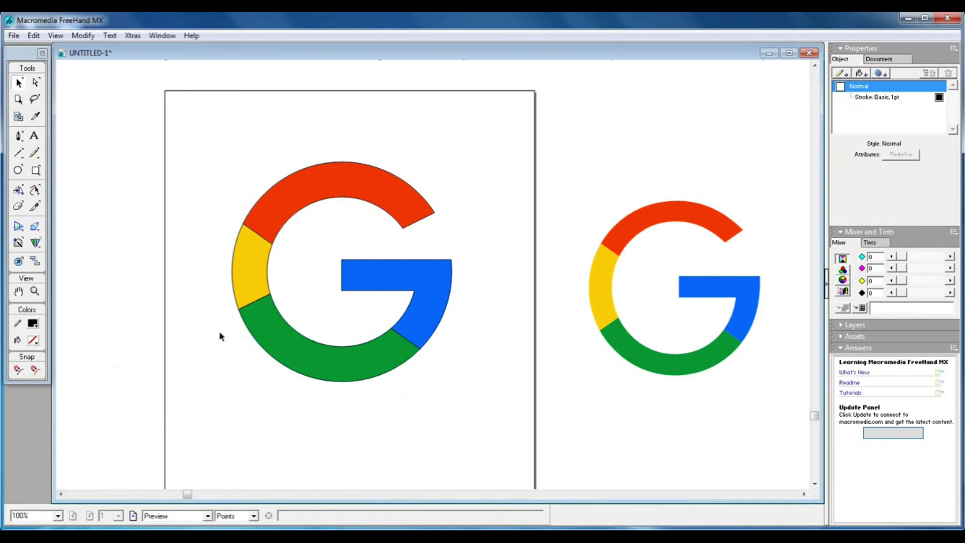
Remove the black stroke from all the coloured pieces of the drawn G.
drag(197, 162, 457, 426)
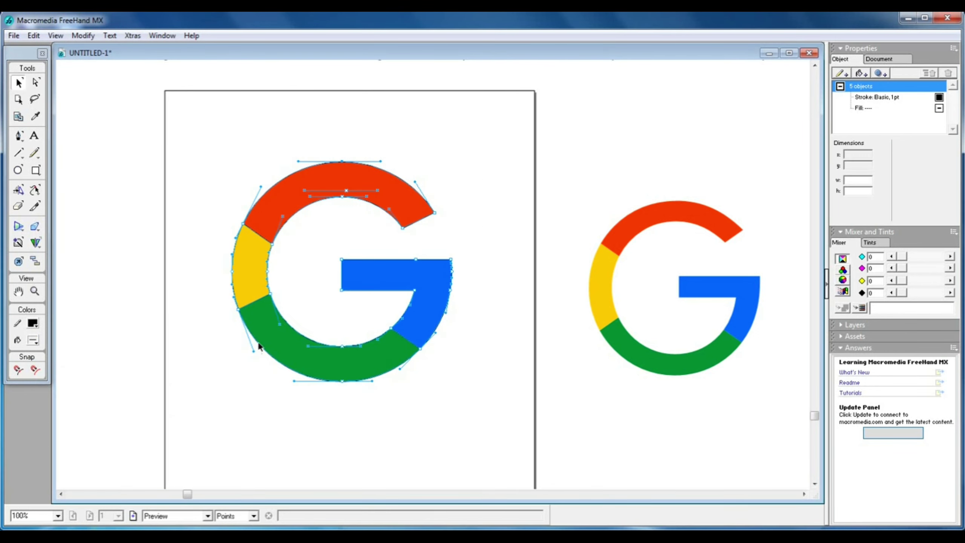
click(35, 326)
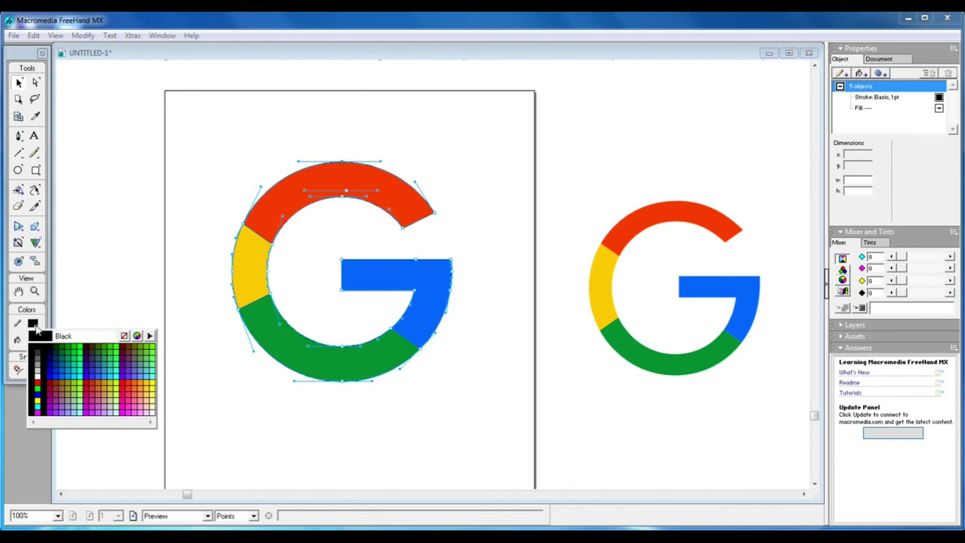
click(126, 336)
click(163, 347)
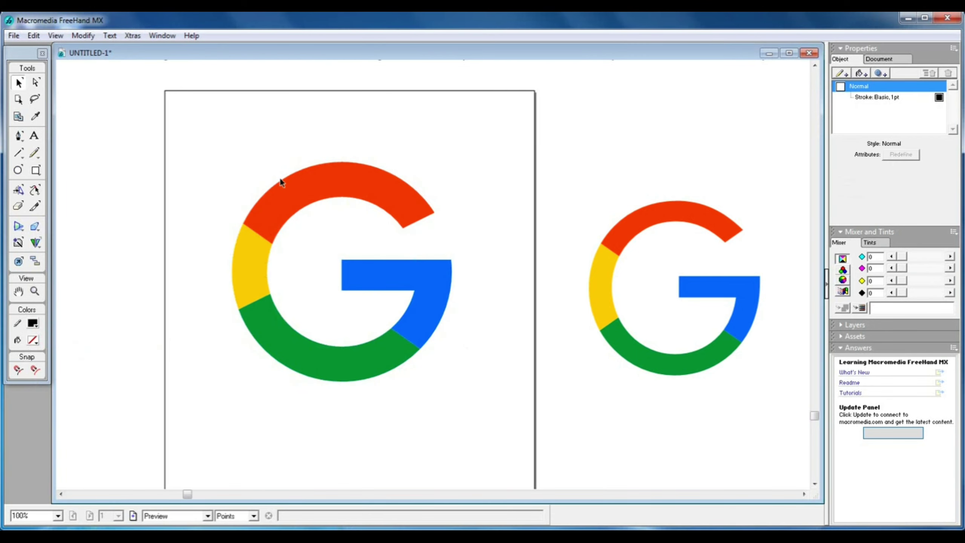
Group all pieces of the drawn G and move the group slightly upward on the page.
drag(176, 127, 498, 425)
key(ctrl+g)
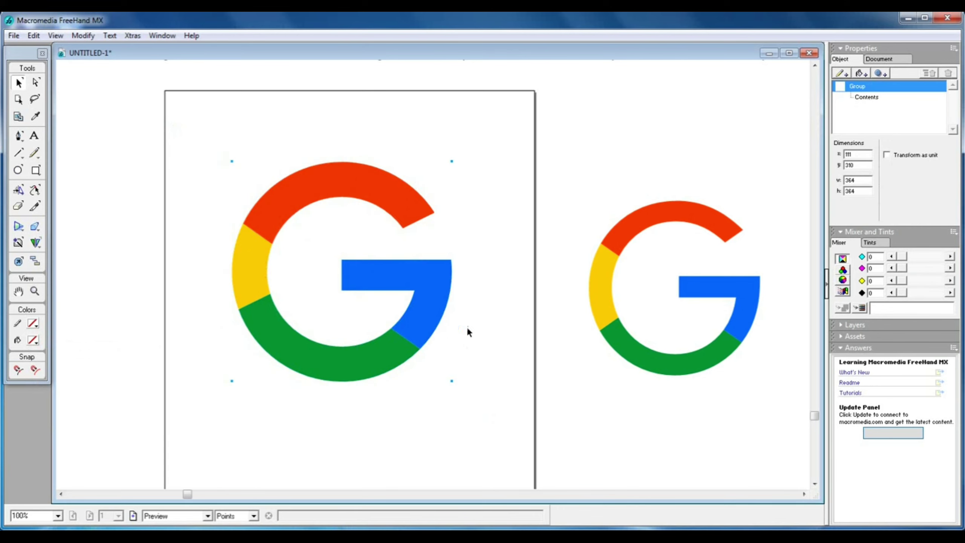
drag(440, 296, 443, 274)
click(496, 365)
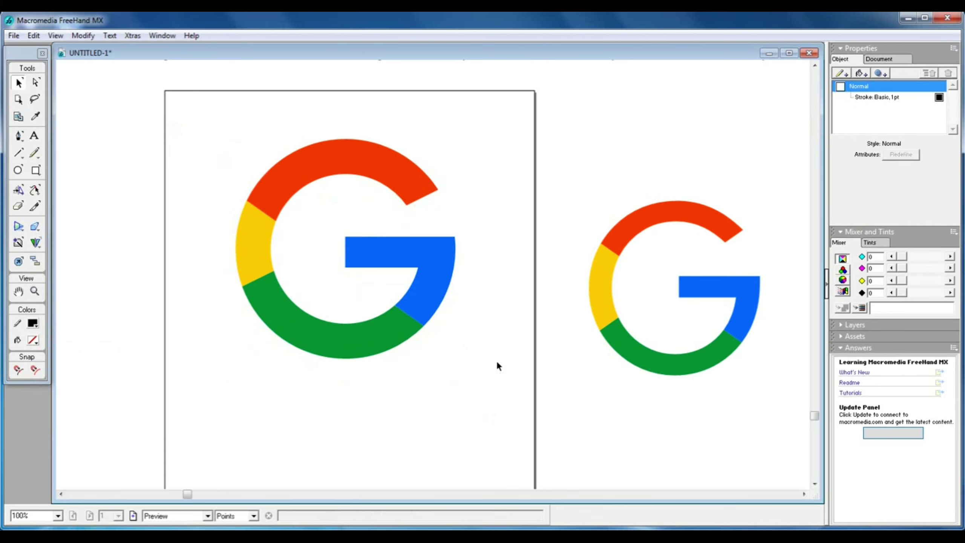